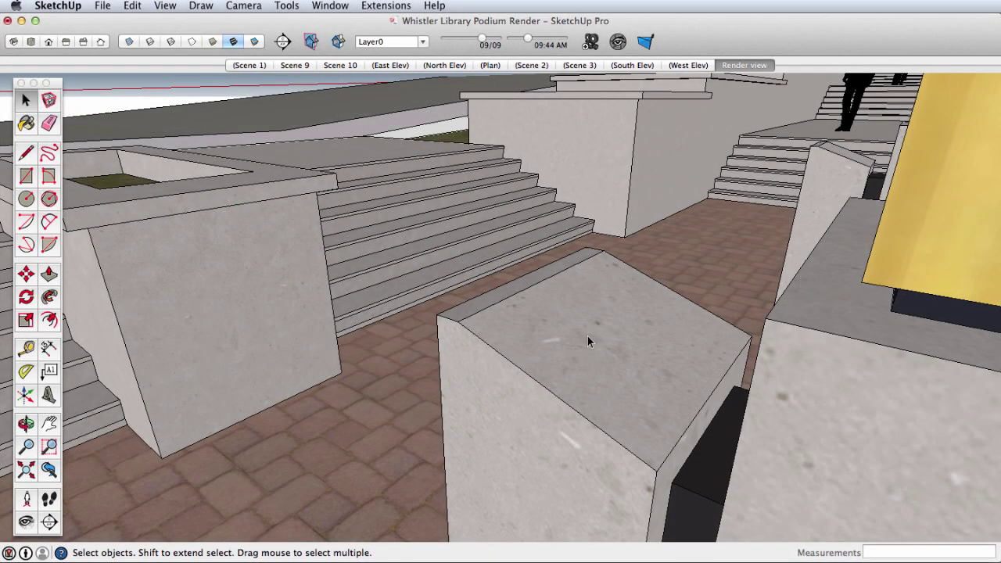
Draw a rotated rectangle covering the sloped pillar top and raise it slightly into a cap.
click(47, 176)
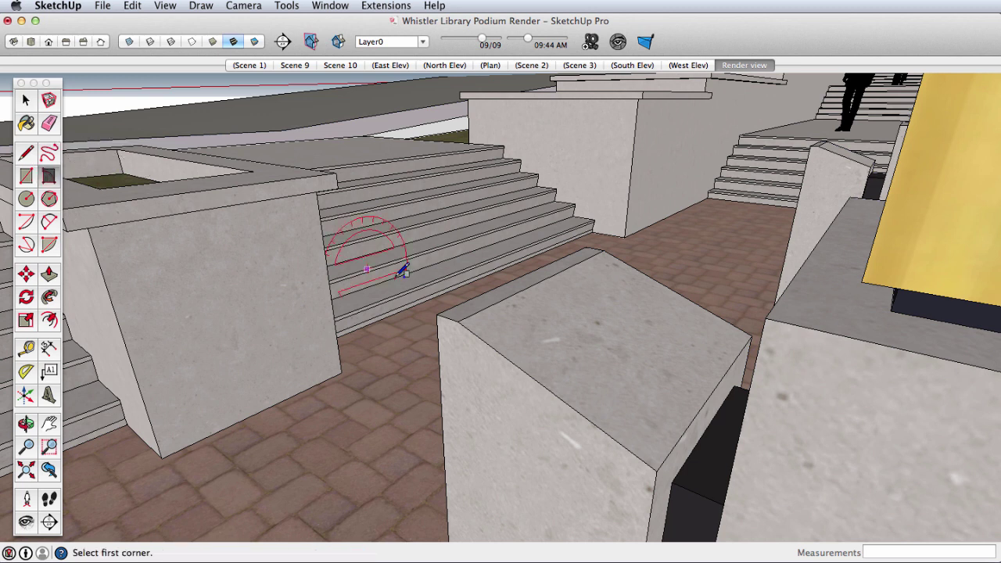
click(458, 320)
click(603, 249)
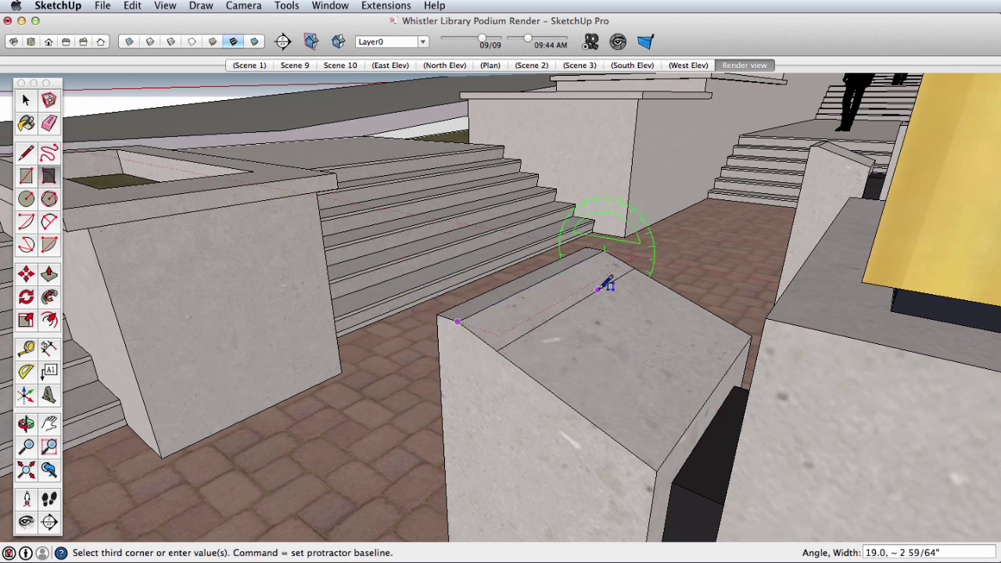
click(657, 469)
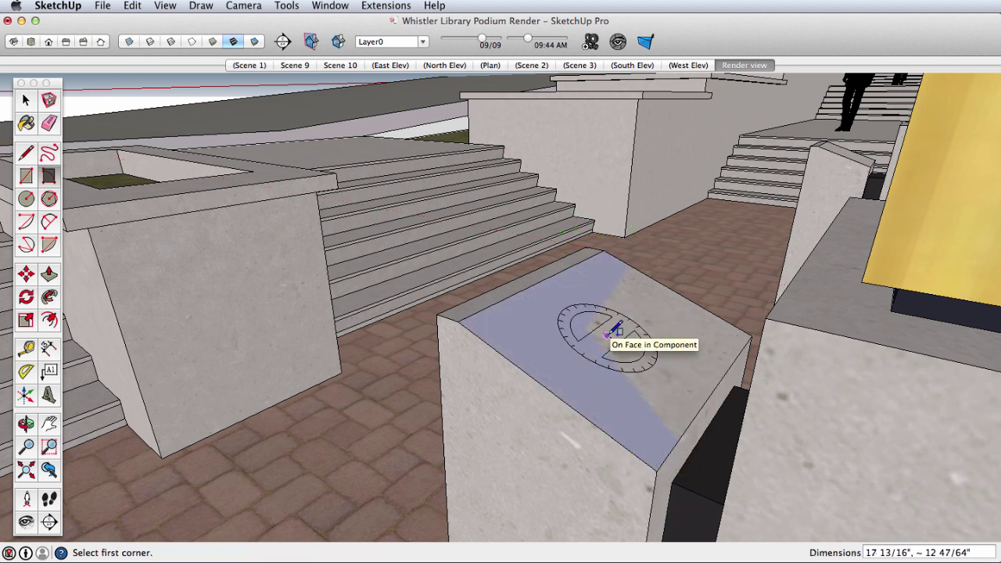
key(p)
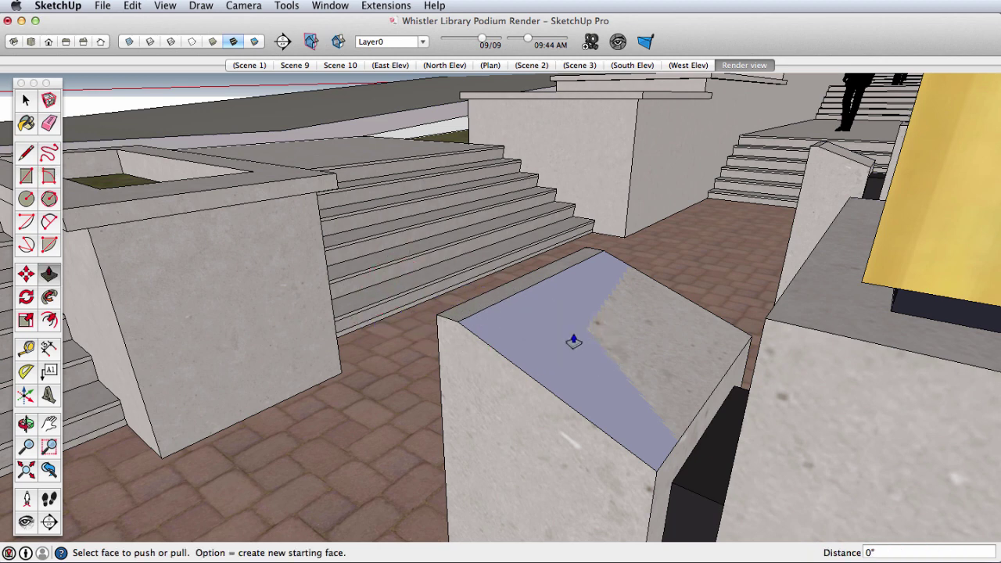
click(574, 339)
click(568, 315)
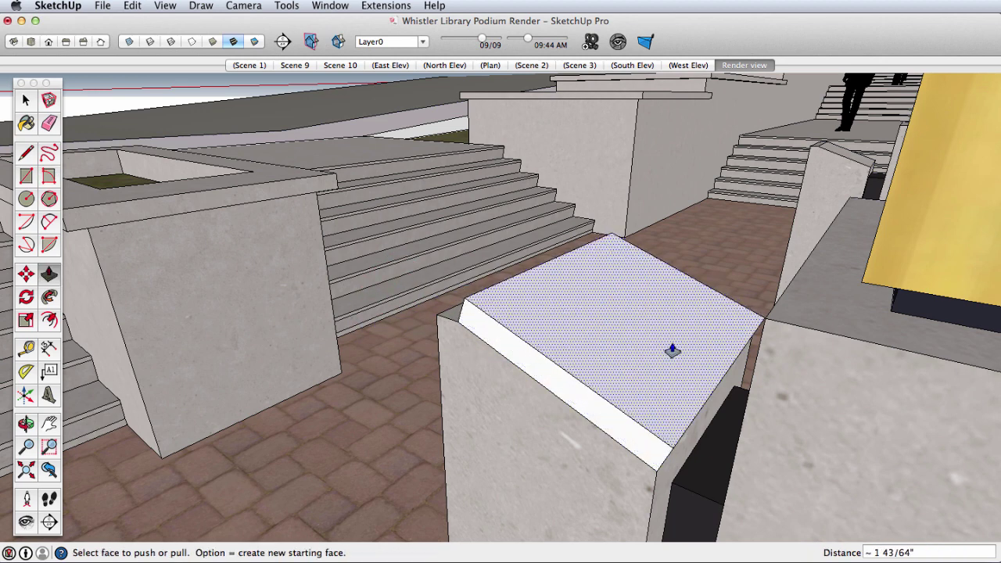
Offset an outline inside the cap's top face and recess the inner panel slightly.
key(space)
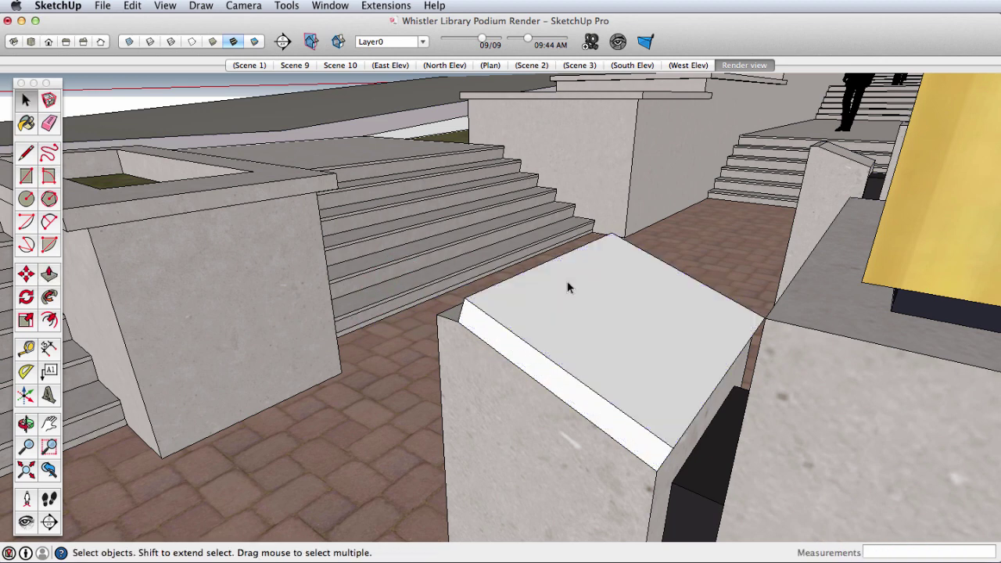
click(568, 282)
key(f)
click(565, 284)
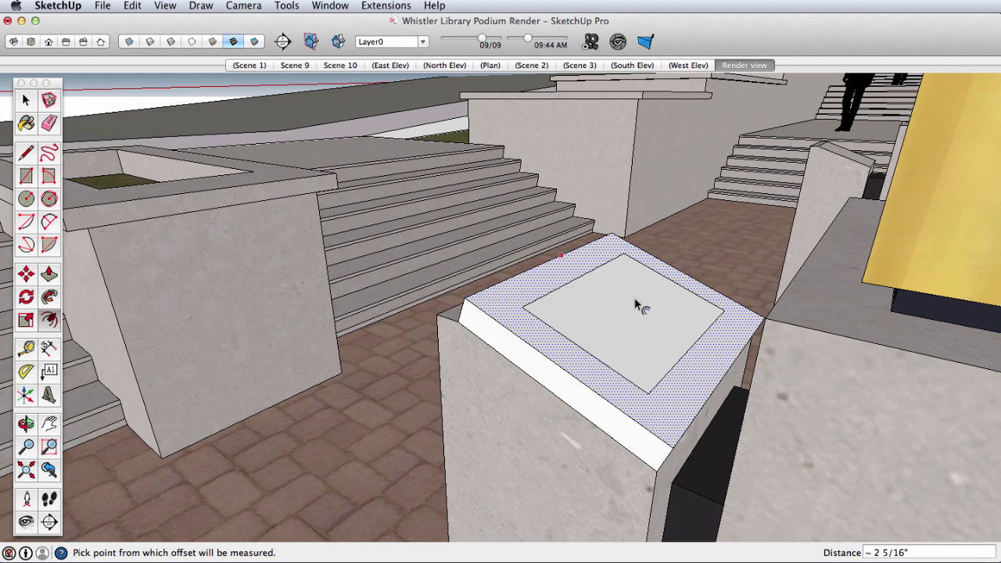
key(p)
click(615, 290)
click(612, 293)
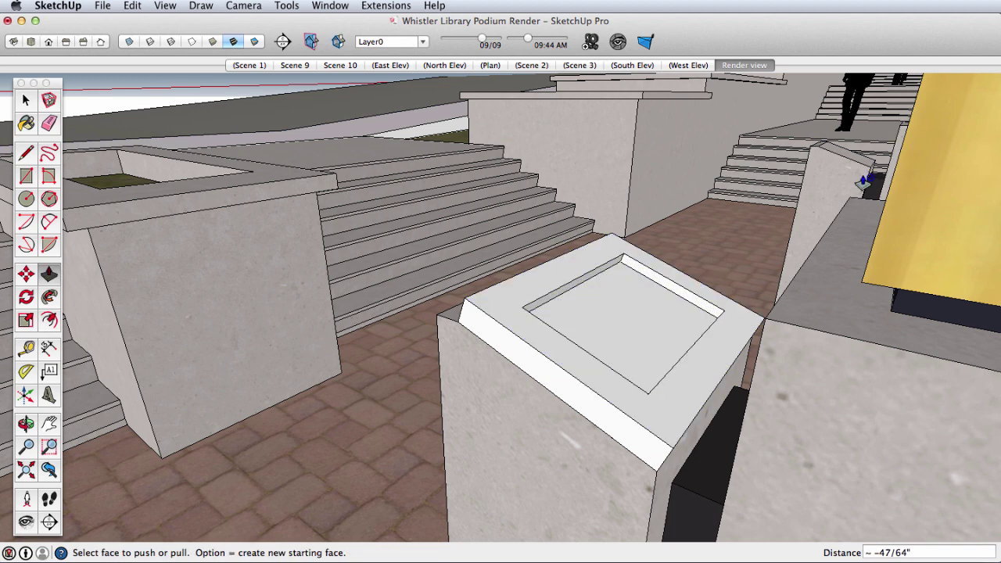
Add a short edge on the cap top and slope the outer rim into a bevel.
key(l)
click(461, 310)
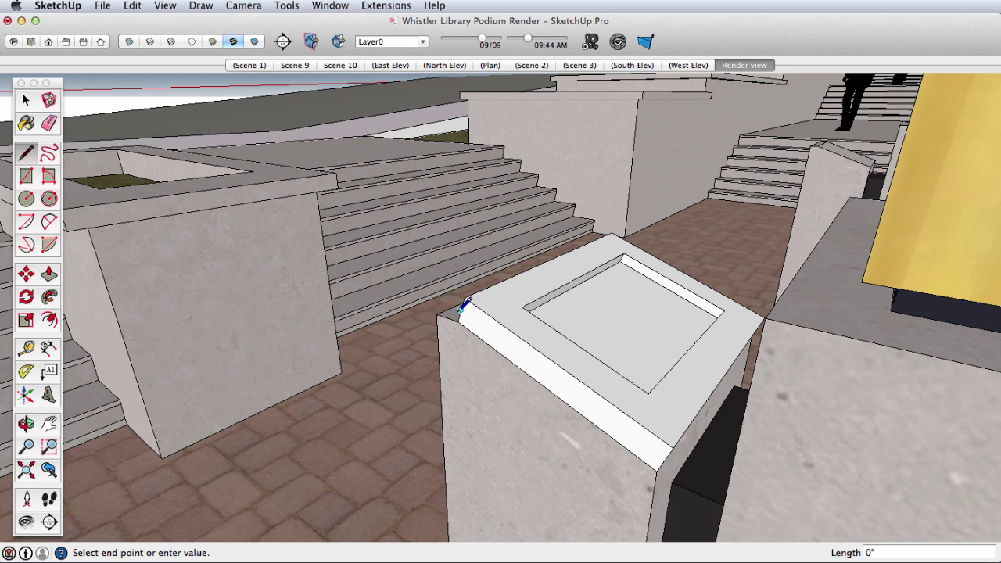
click(483, 311)
key(space)
click(510, 309)
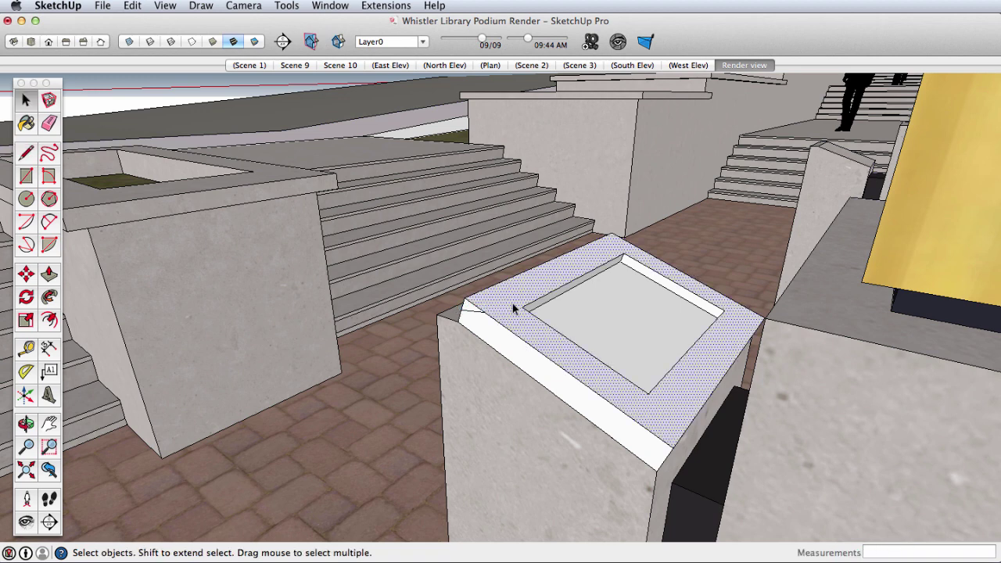
key(p)
drag(475, 320, 573, 346)
key(space)
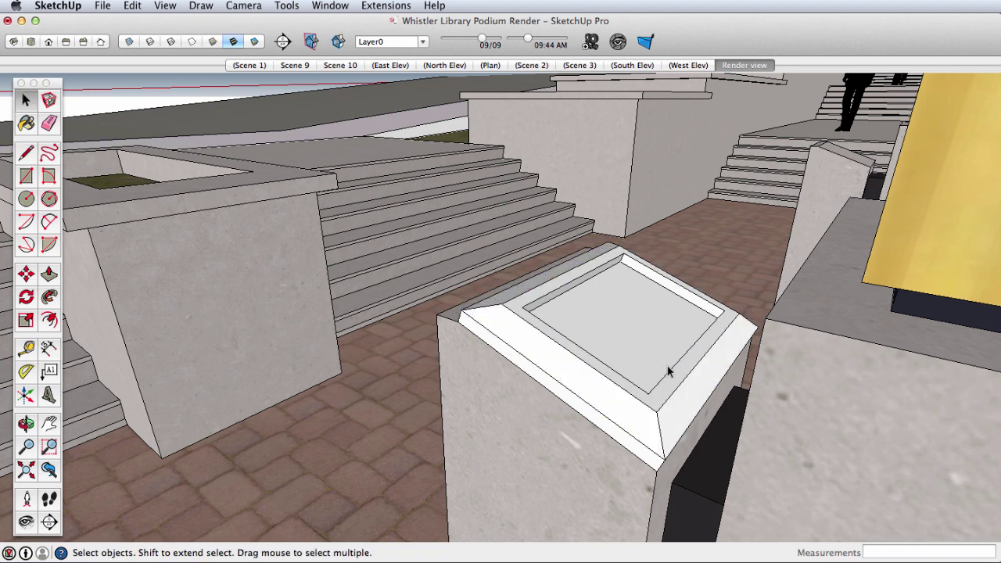
Select all the cap's connected geometry and make it a group.
triple_click(607, 344)
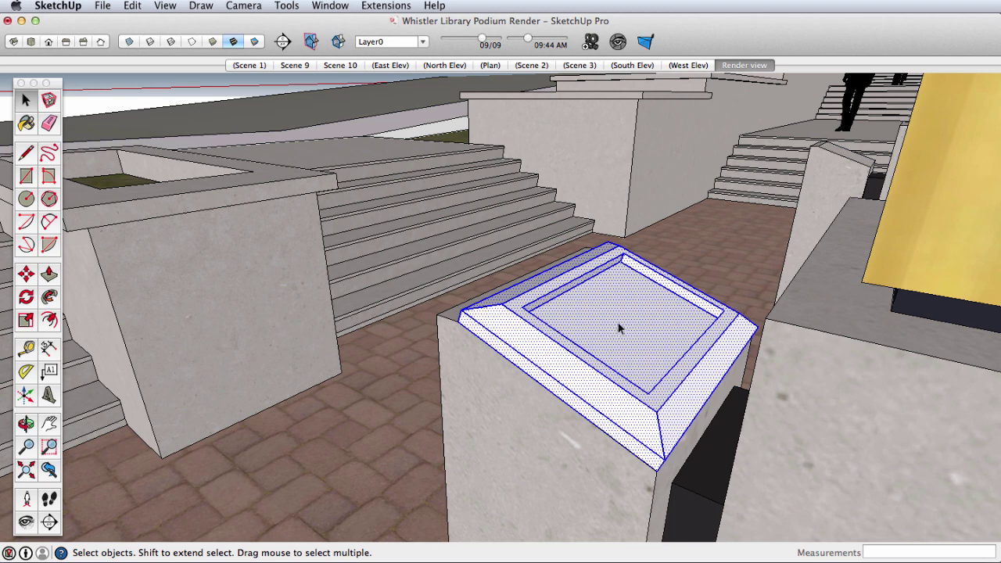
right_click(594, 291)
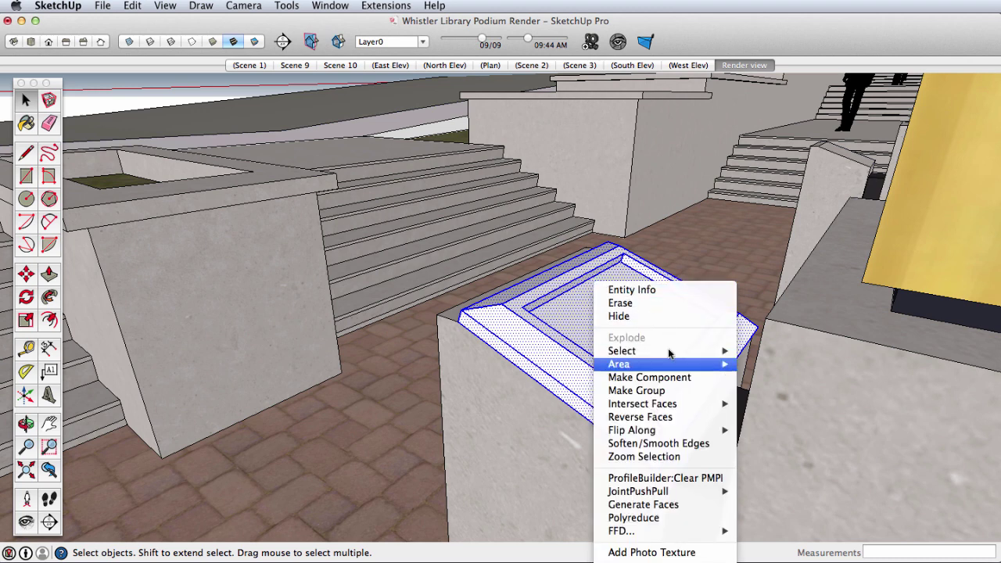
click(659, 384)
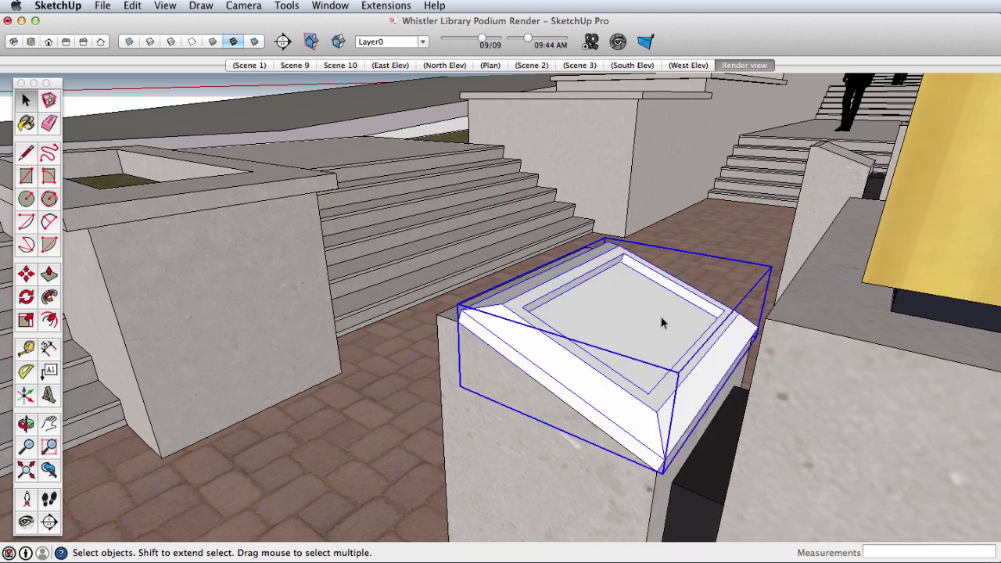
middle_drag(662, 316, 709, 286)
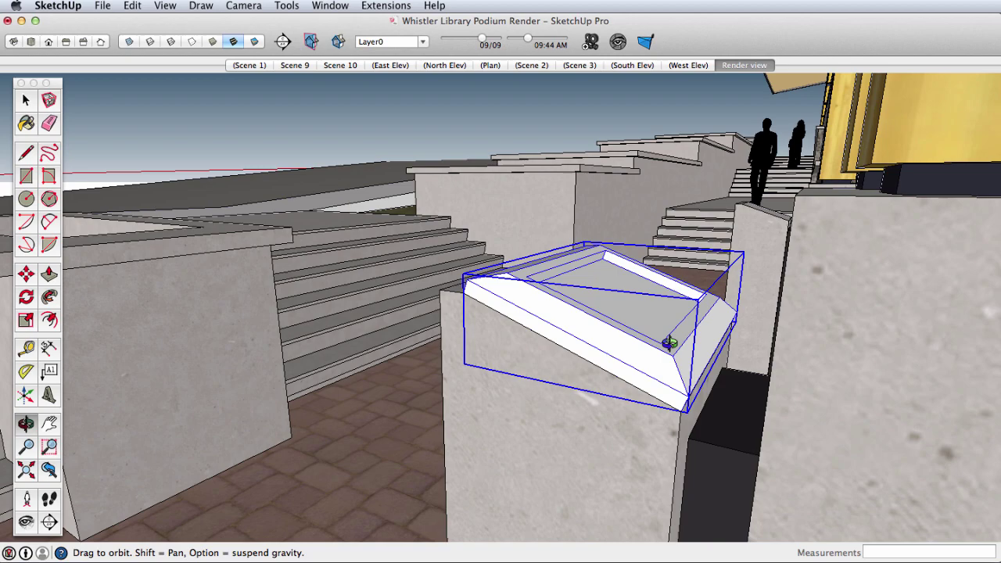
shift+middle_drag(677, 360, 630, 386)
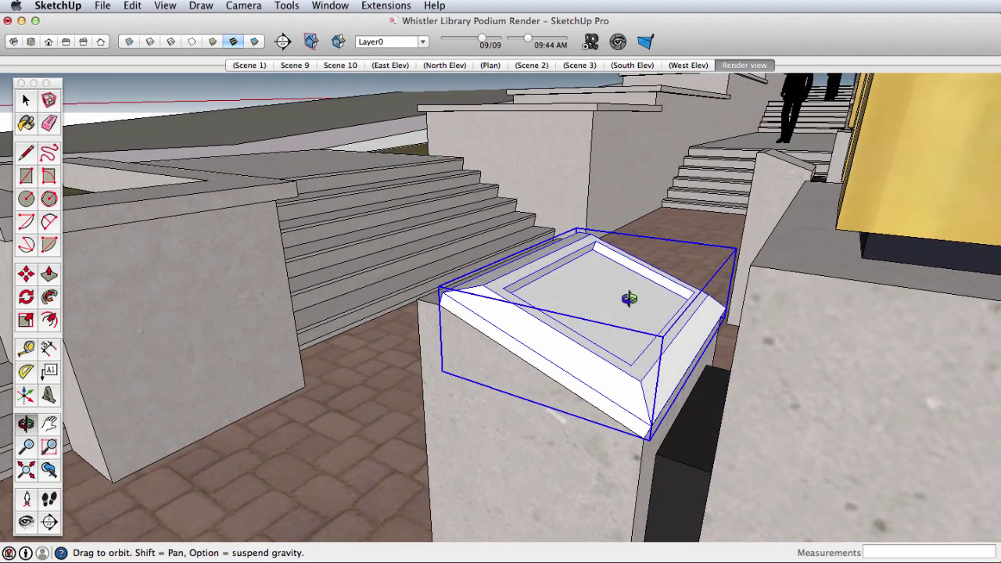
middle_drag(629, 298, 625, 339)
key(m)
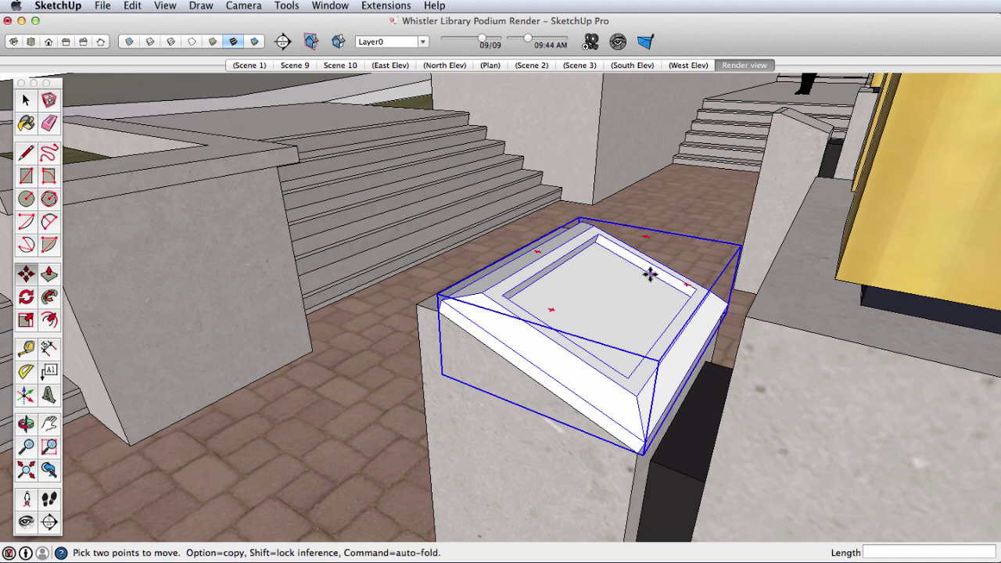
key(q)
click(687, 284)
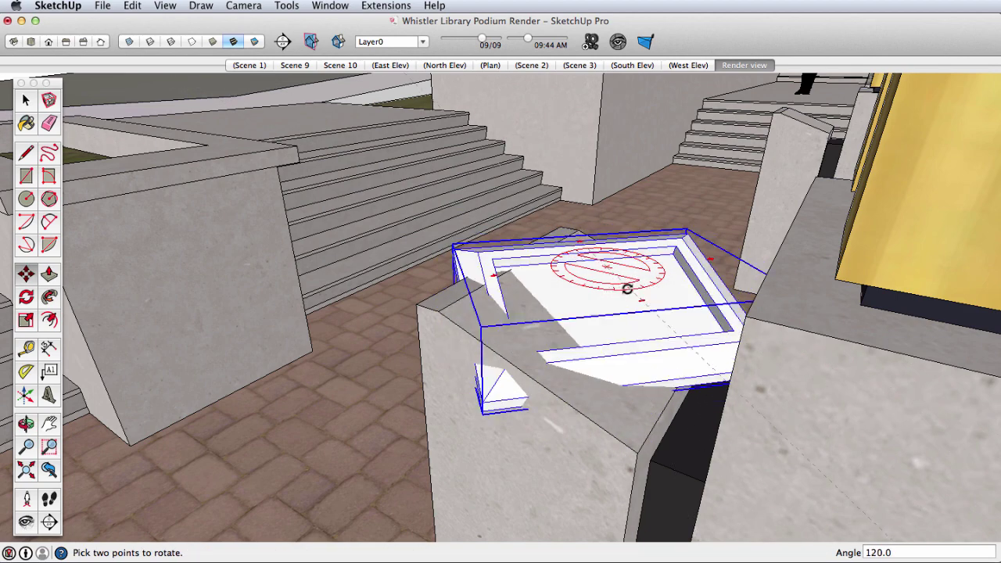
click(628, 290)
key(space)
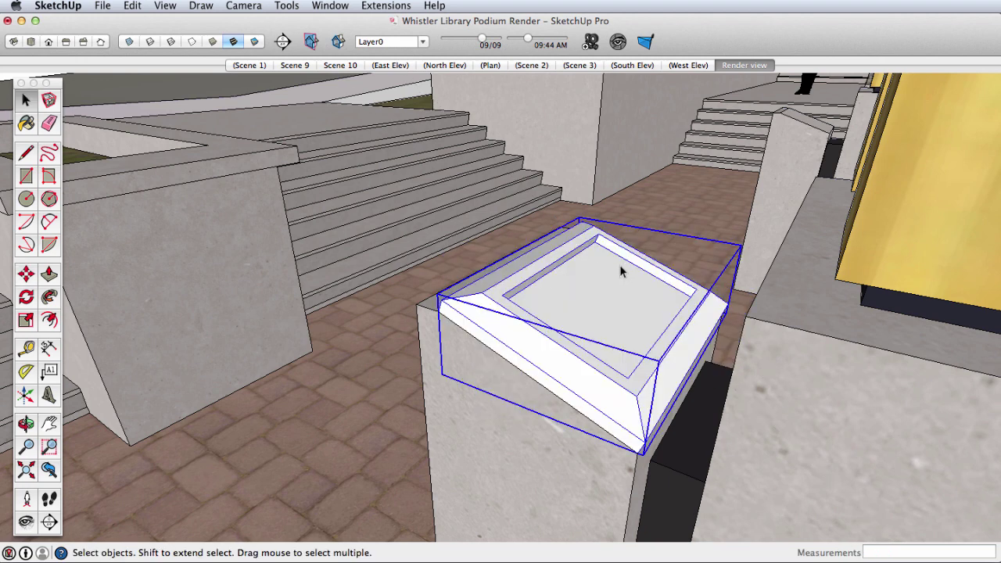
key(s)
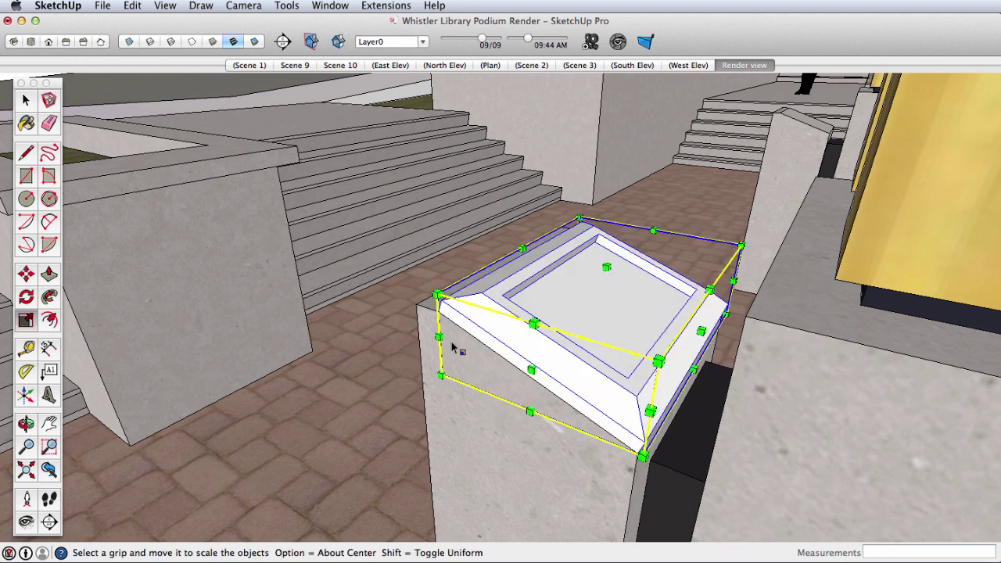
mouse_move(605, 268)
mouse_down()
mouse_move(614, 201)
mouse_move(607, 239)
mouse_move(603, 225)
mouse_move(603, 273)
mouse_up()
key(space)
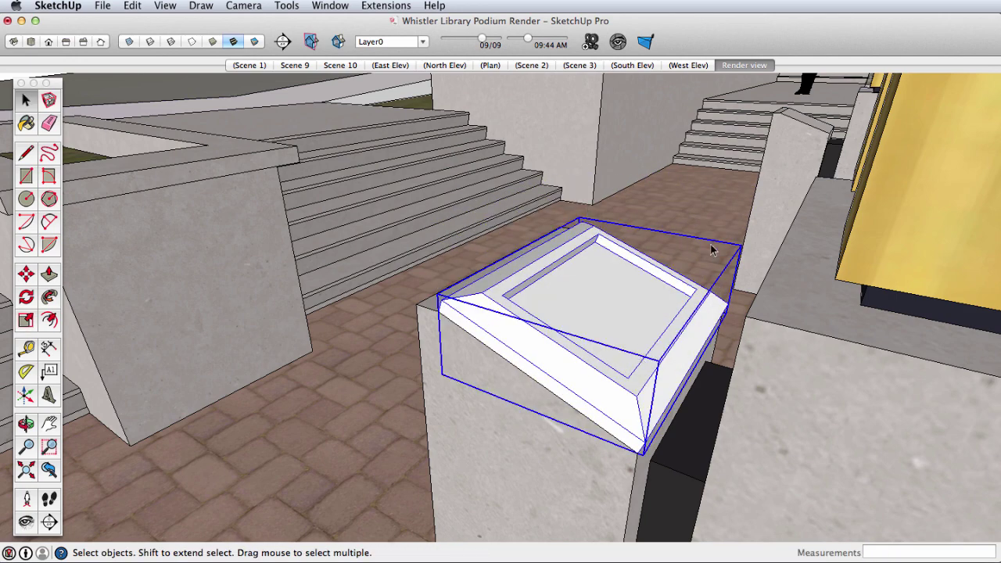
key(h)
drag(685, 296, 612, 292)
key(o)
key(z)
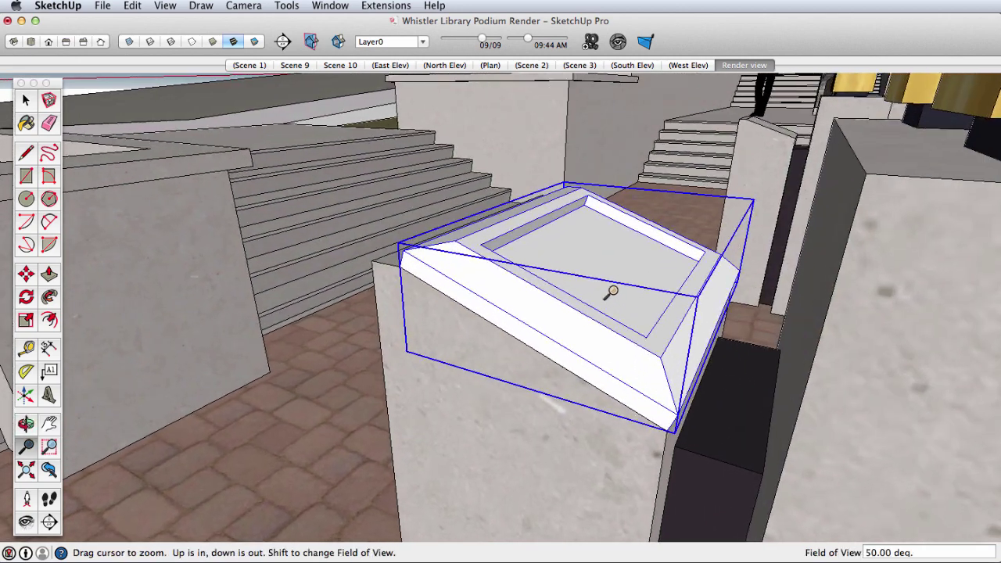
Enter the cap group for editing and reframe the view around it.
click(32, 100)
double_click(538, 265)
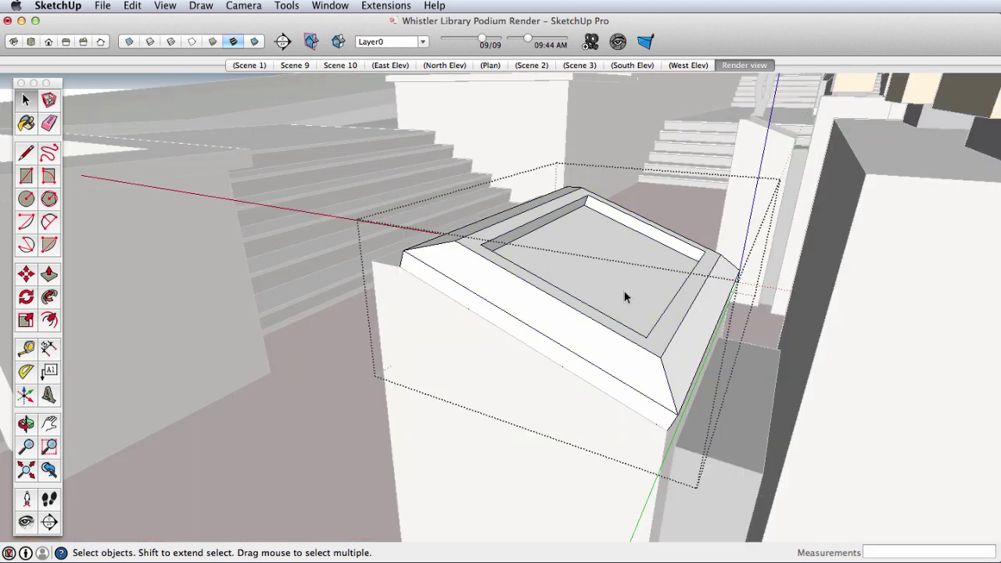
key(h)
drag(624, 296, 670, 286)
key(o)
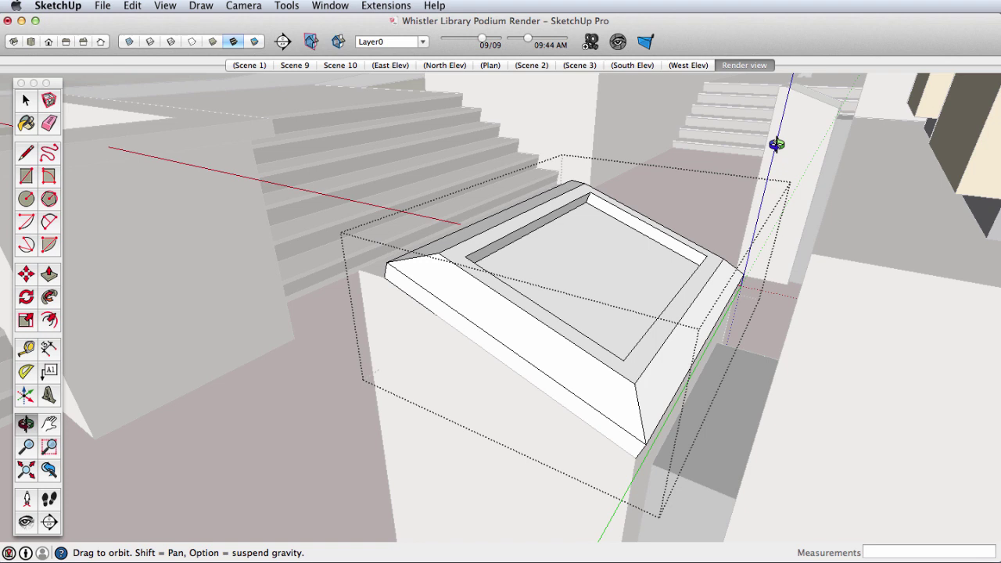
click(25, 99)
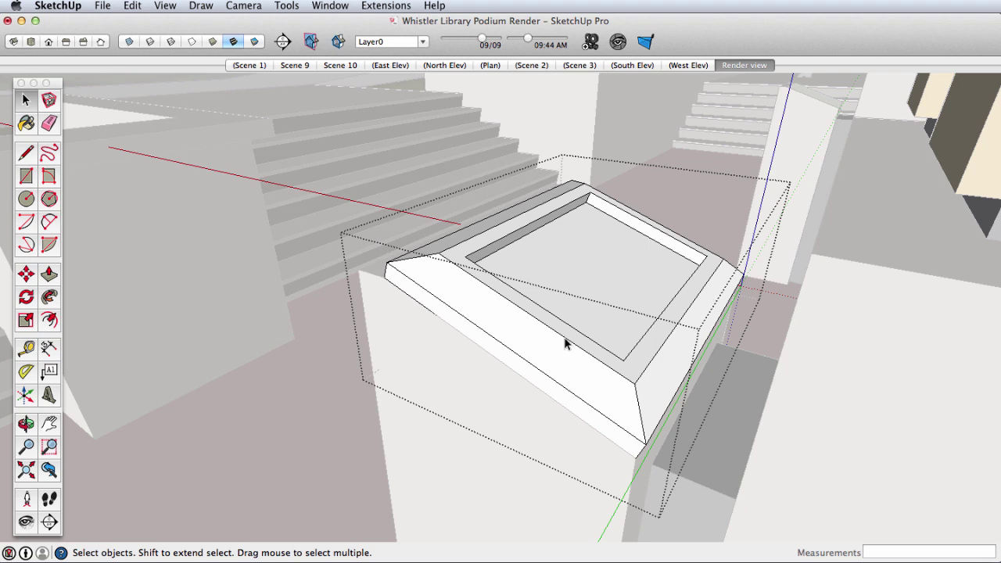
Place the group's axes with origin at the cap's lower corner and green along the sloped edge.
right_click(336, 203)
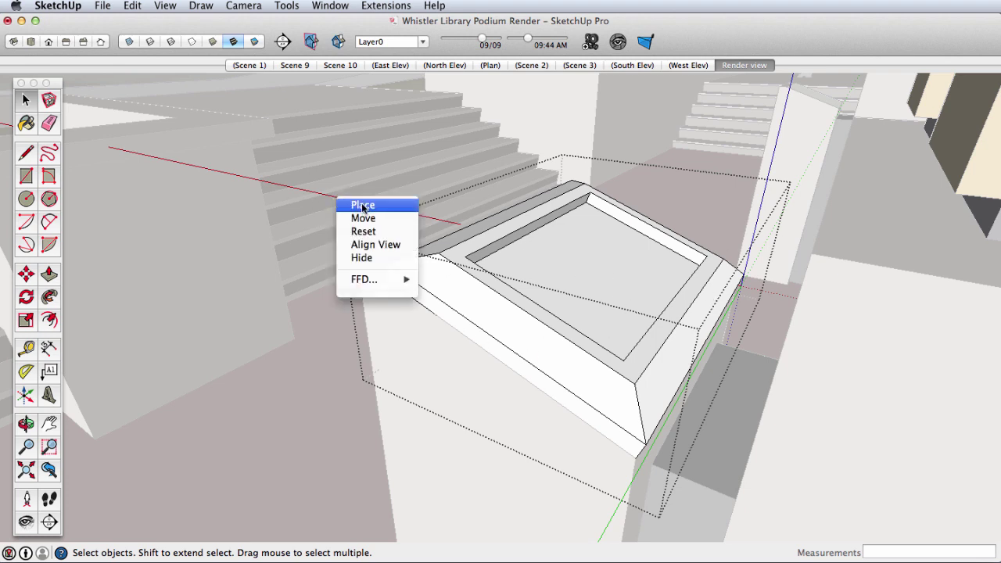
click(361, 206)
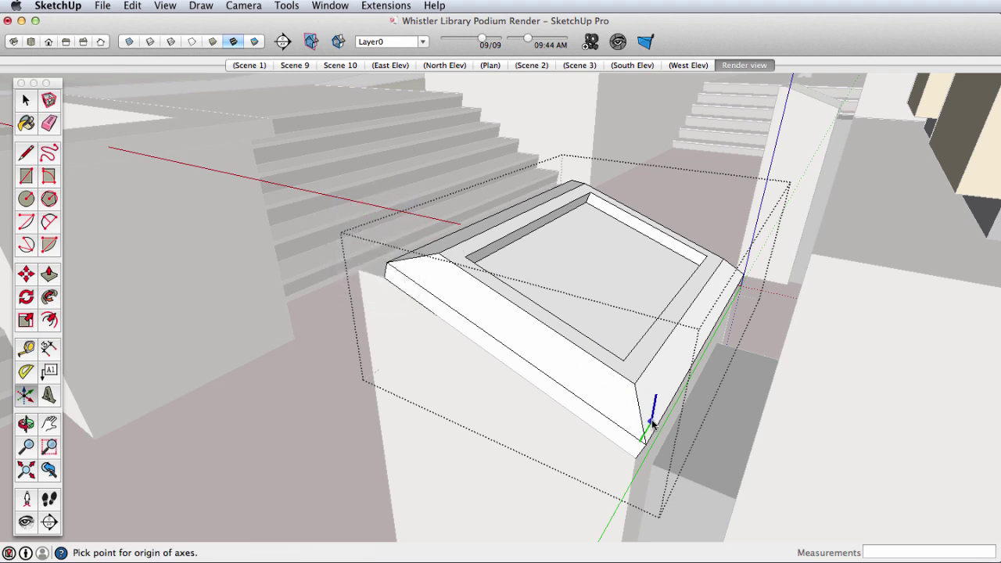
click(645, 444)
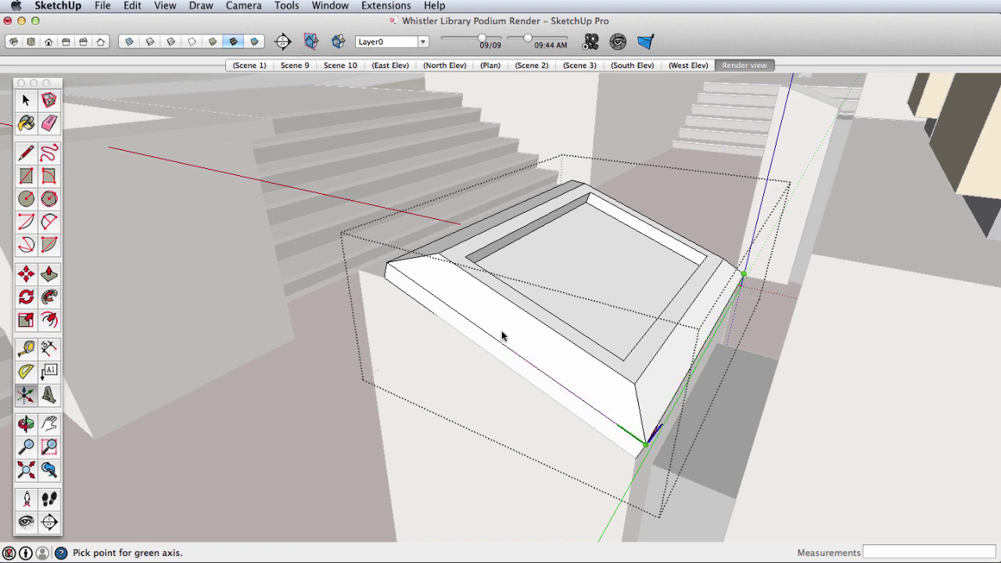
click(387, 264)
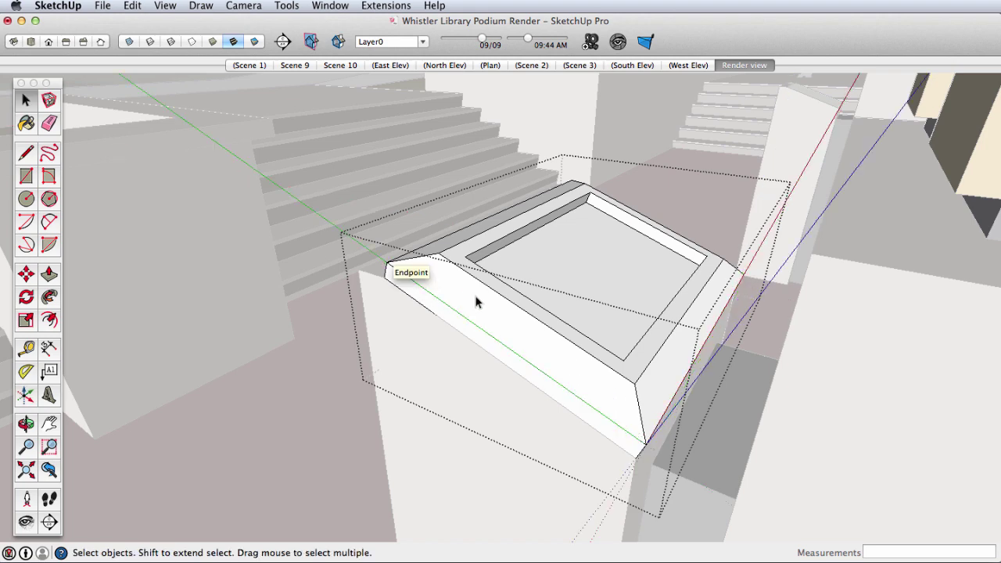
middle_drag(709, 346, 720, 389)
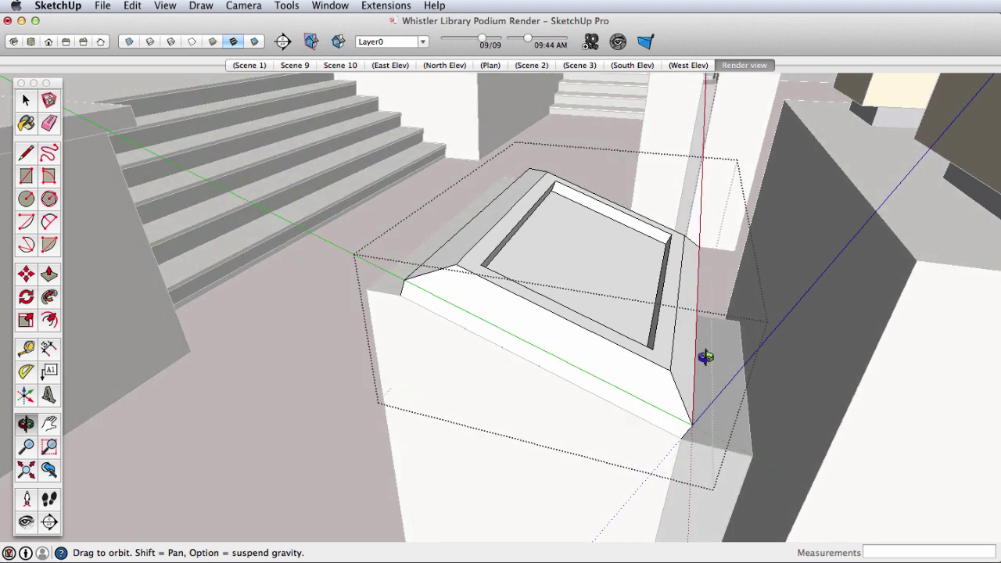
middle_drag(658, 320, 529, 258)
click(28, 100)
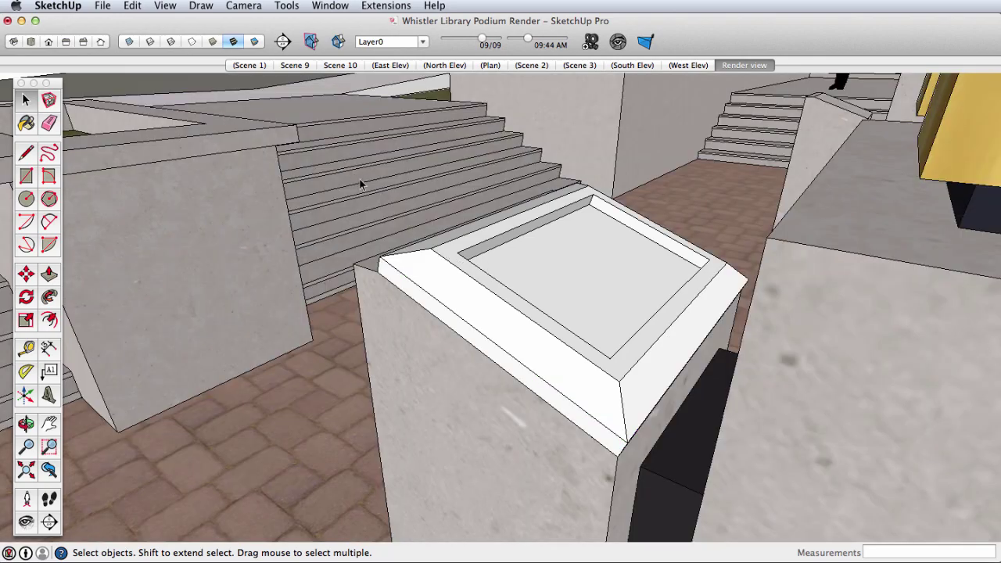
click(550, 302)
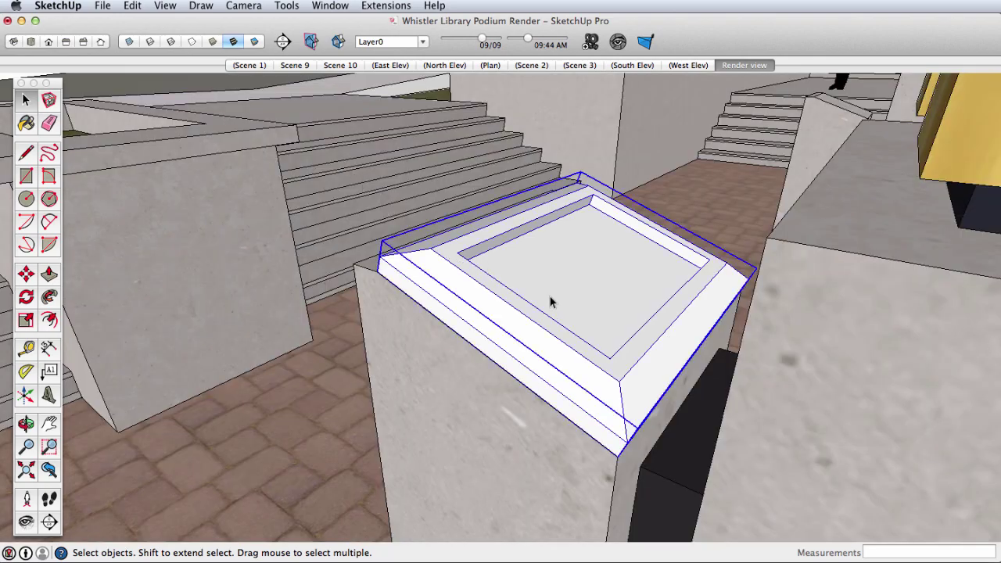
middle_drag(649, 315, 695, 296)
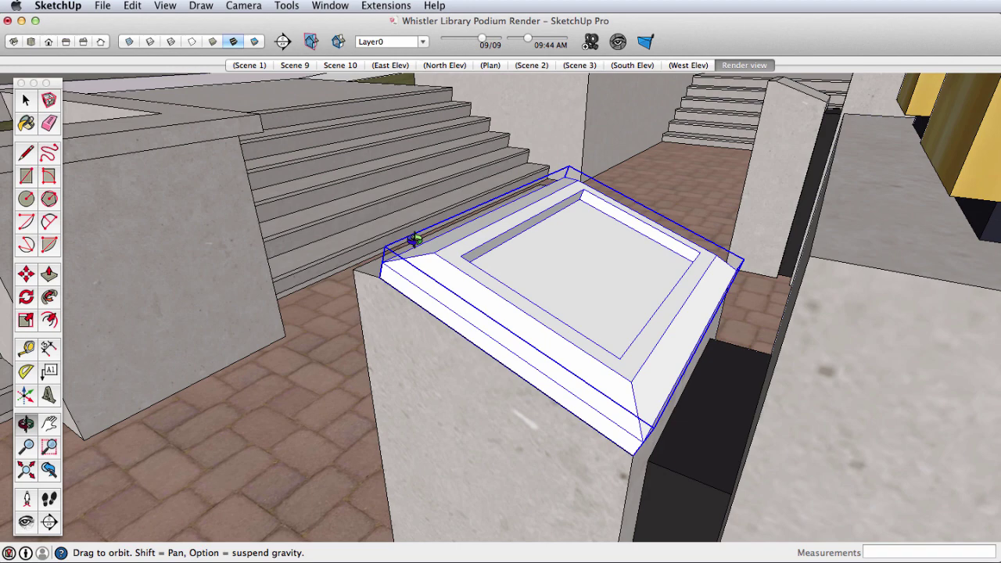
key(m)
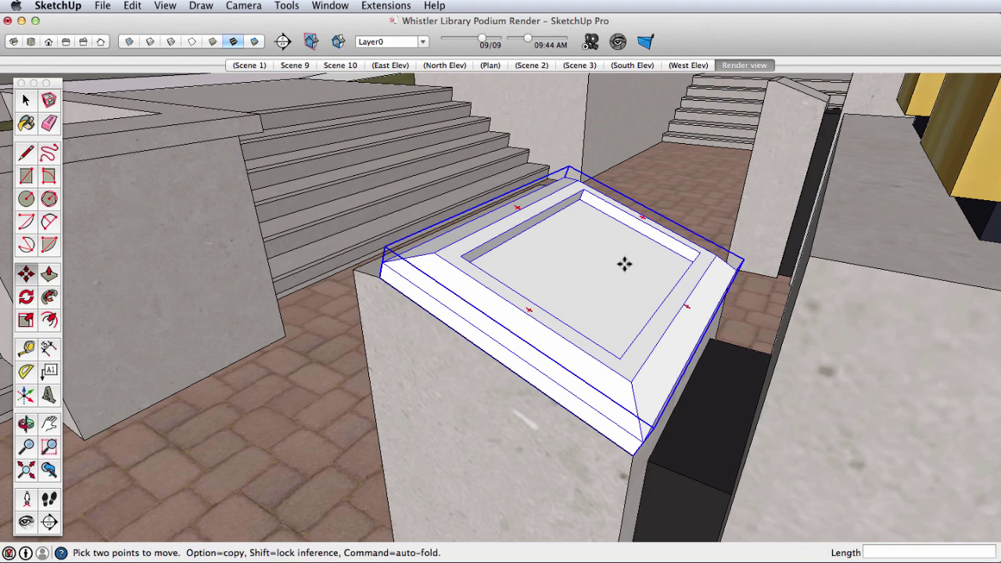
key(q)
click(685, 306)
click(671, 305)
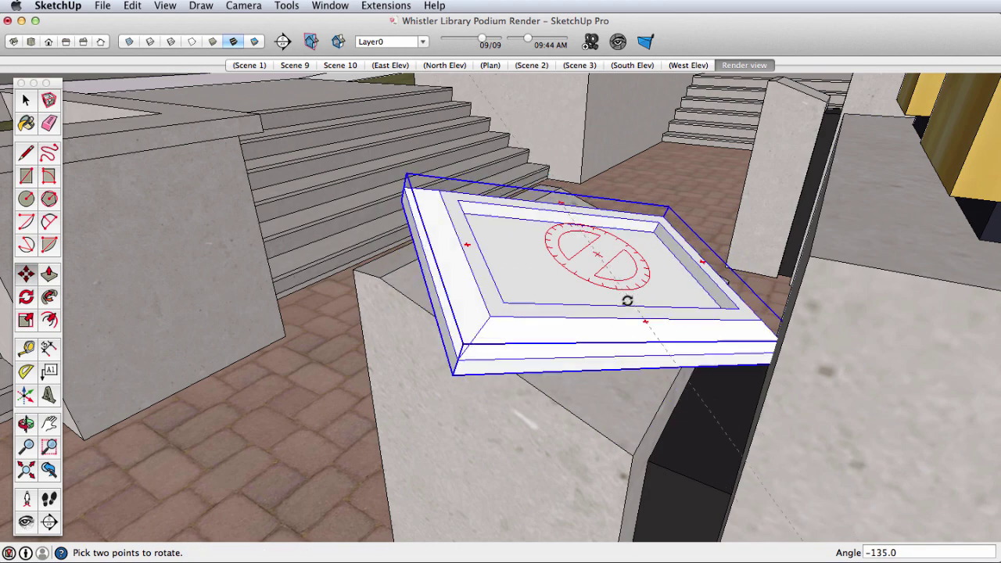
click(668, 299)
key(space)
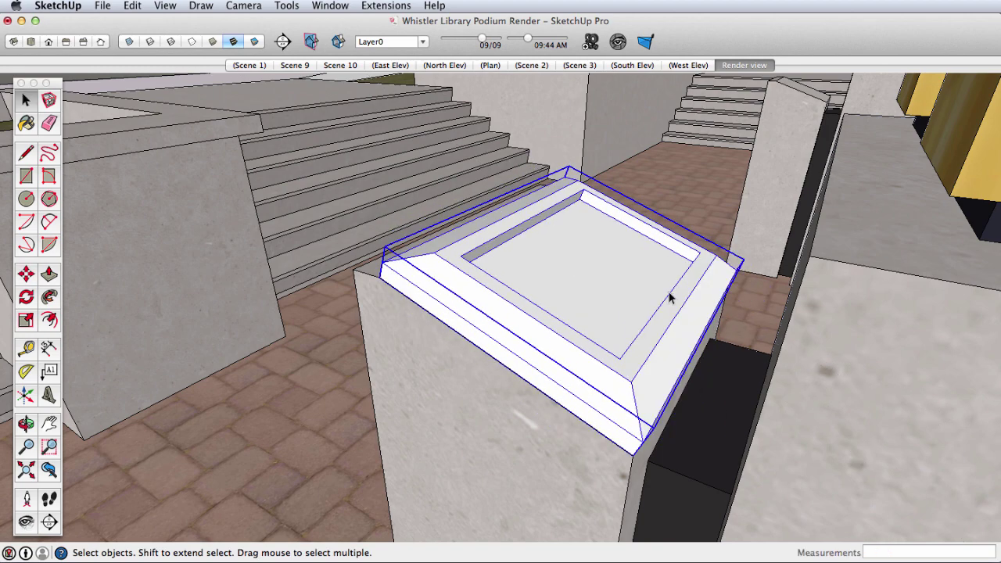
key(s)
drag(584, 279, 637, 208)
key(space)
Explode the cap group with Cmd+Shift+A and select all of its connected loose geometry.
key(Return)
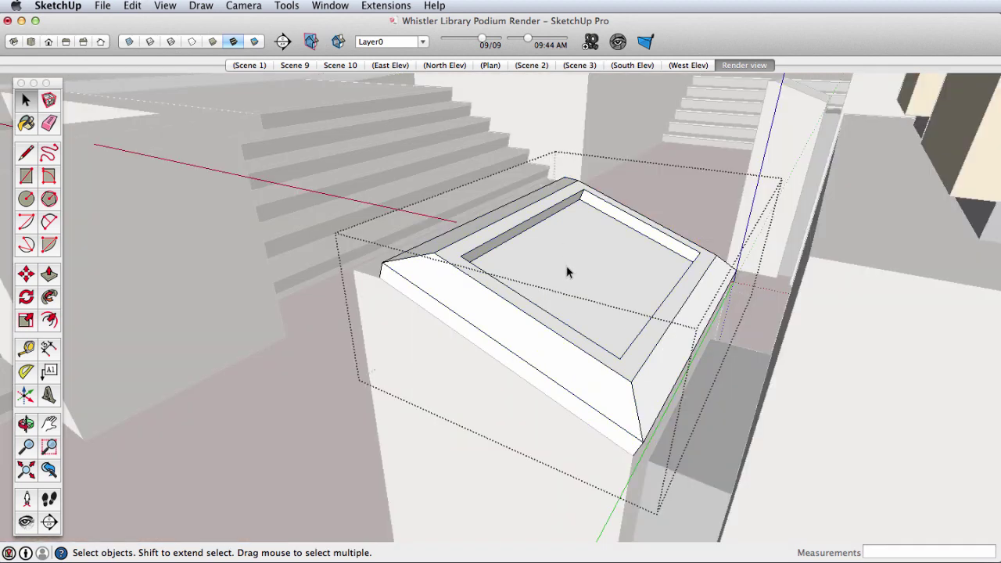
key(Escape)
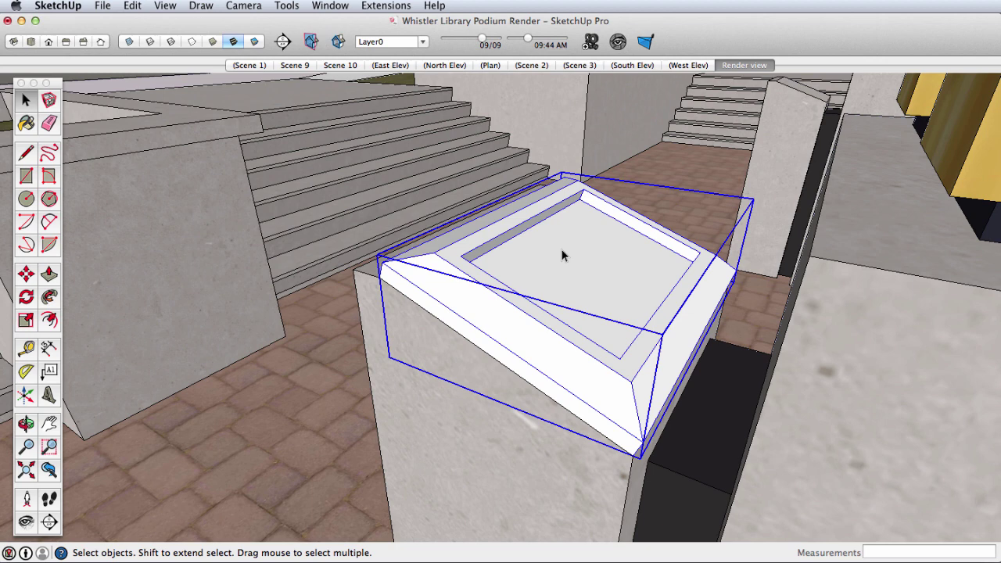
key(super+shift+a)
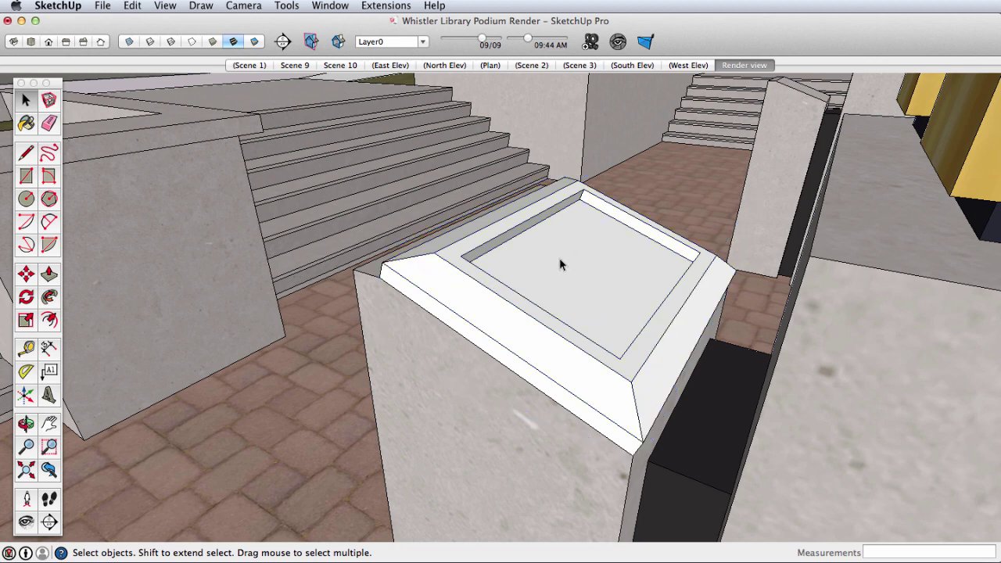
click(557, 259)
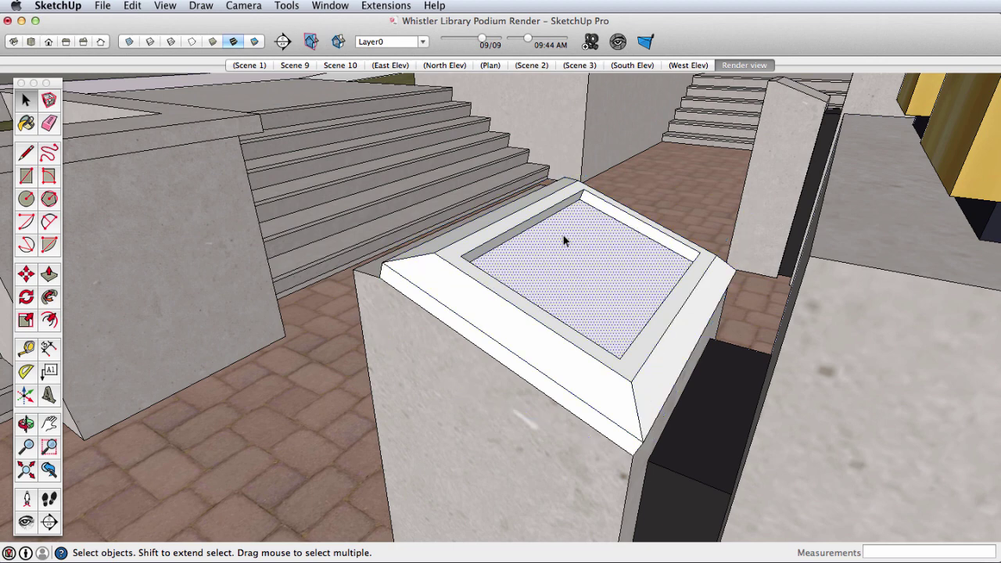
triple_click(544, 221)
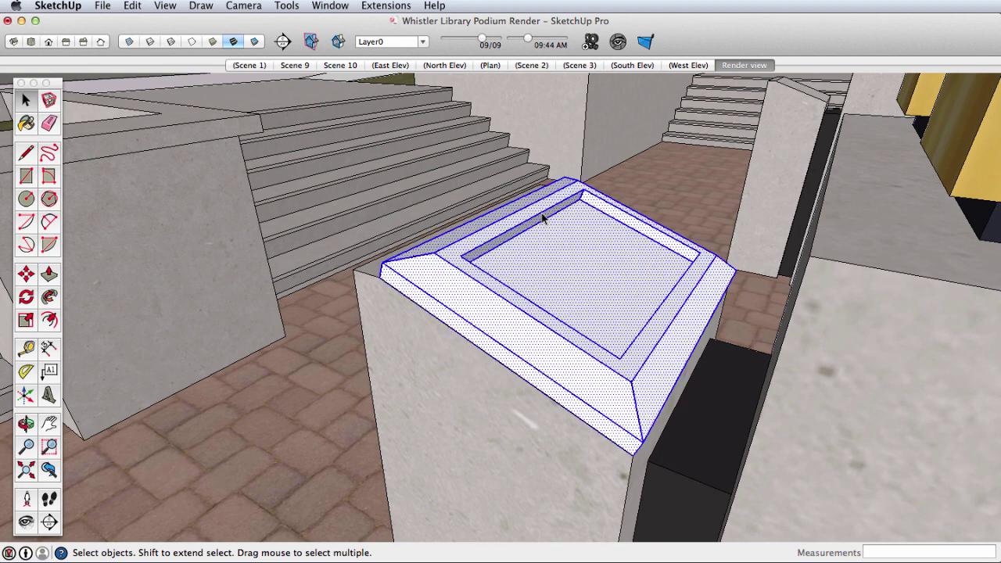
Make the cap Component#3 with axes at its lower front corner, red and green along the sloped edges.
right_click(585, 253)
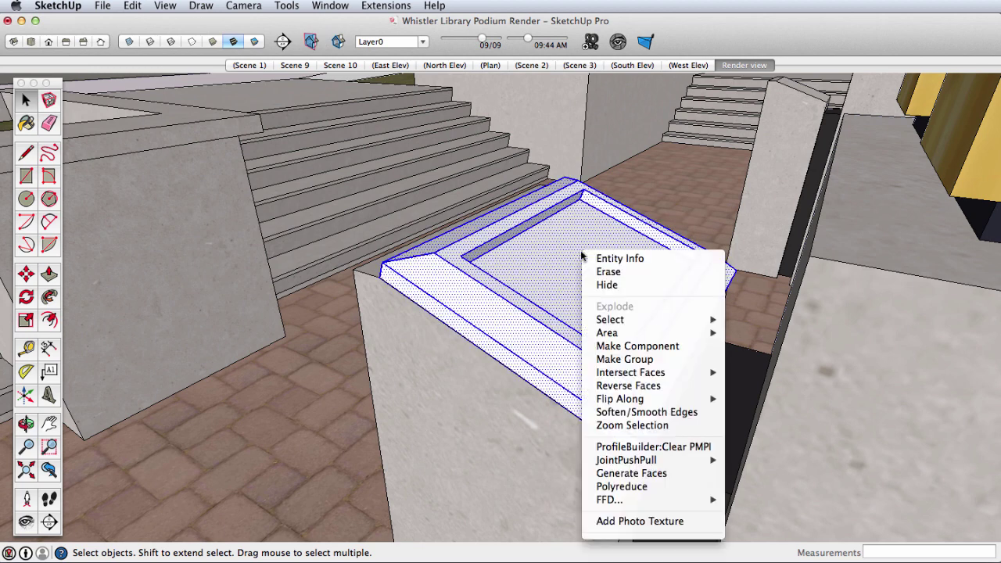
click(637, 345)
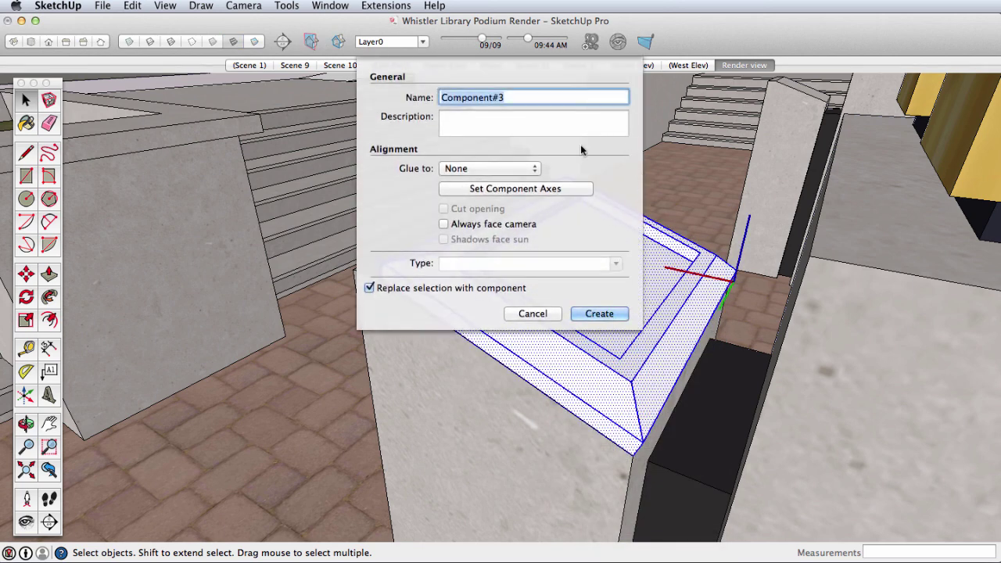
click(518, 189)
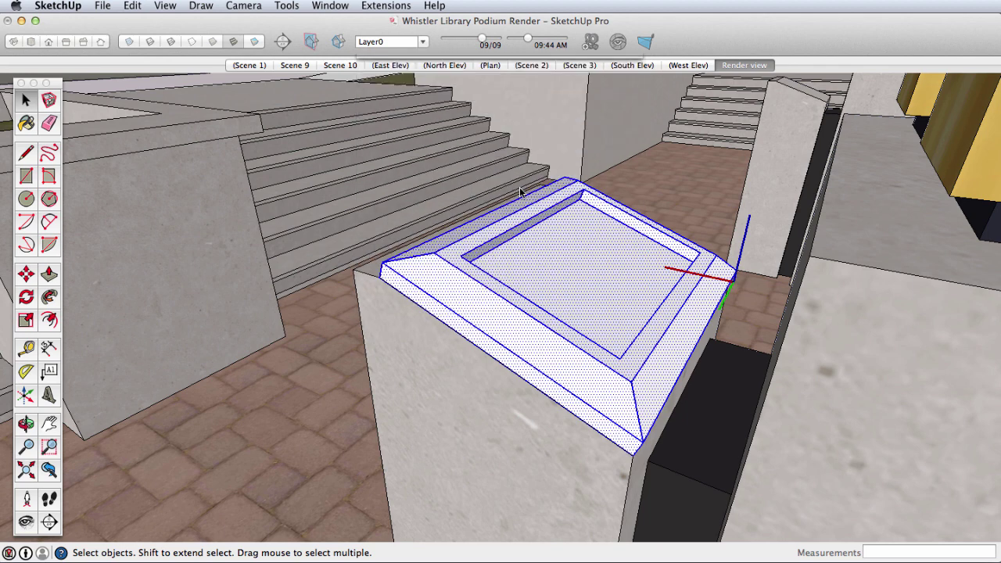
click(642, 442)
click(733, 276)
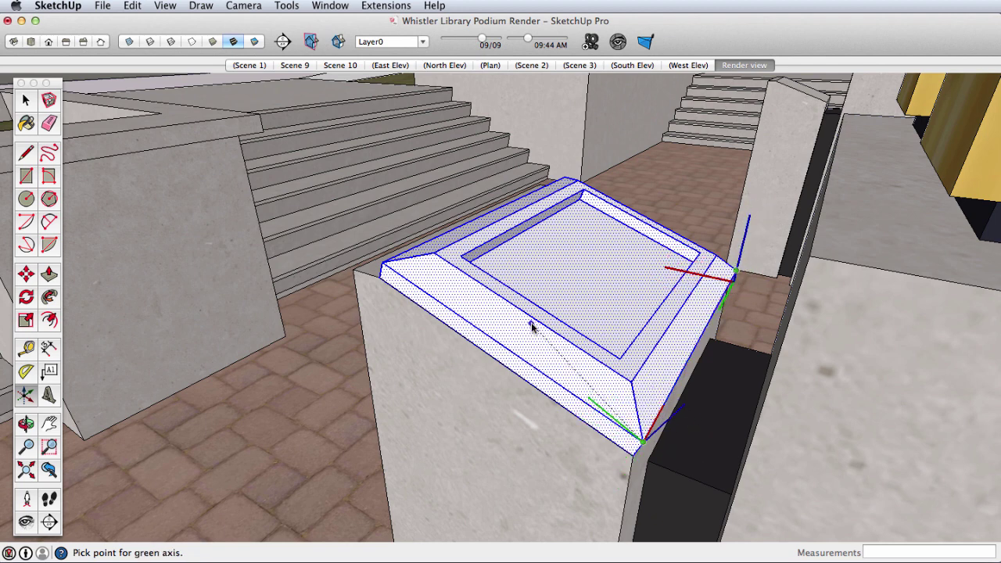
click(385, 269)
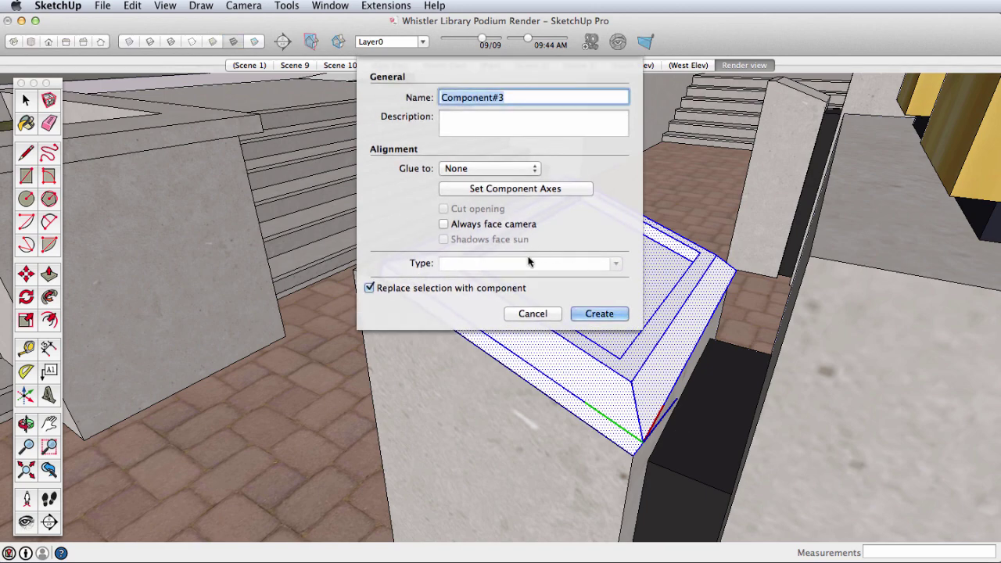
click(602, 313)
middle_drag(597, 302, 797, 293)
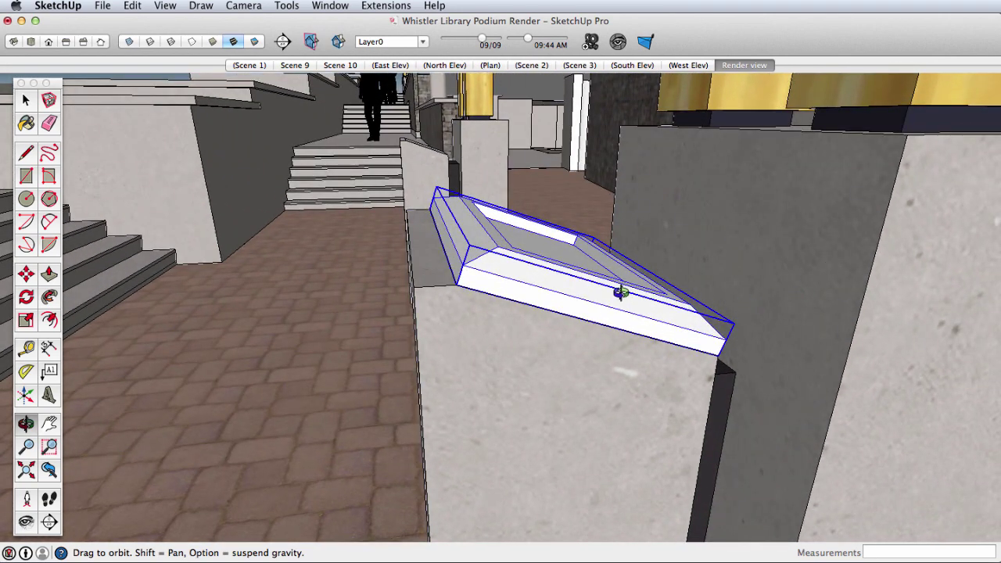
middle_drag(646, 256, 637, 305)
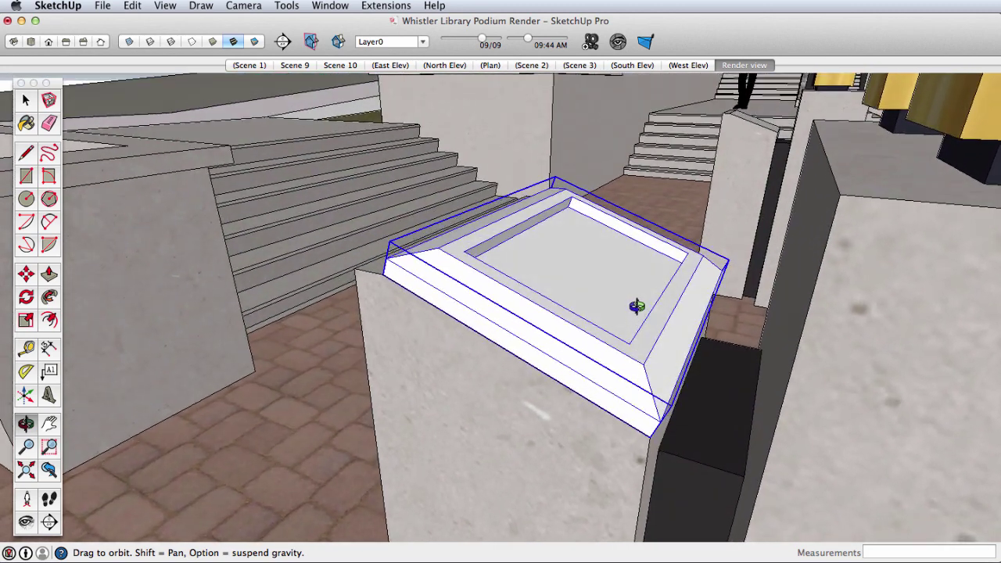
Explode the component, then remake the selected cap as a component with default axes.
key(super+shift+a)
key(space)
click(606, 265)
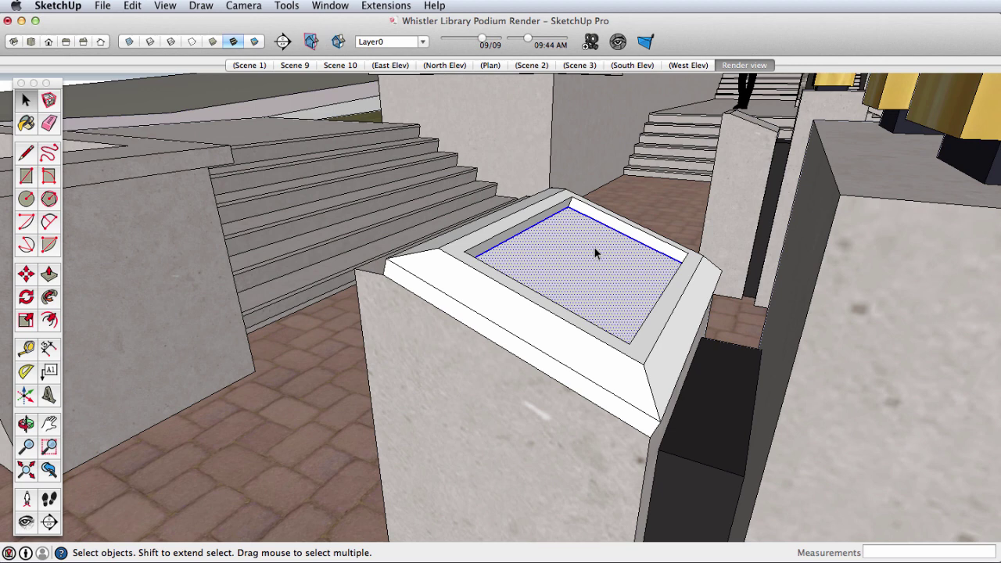
triple_click(594, 248)
right_click(551, 232)
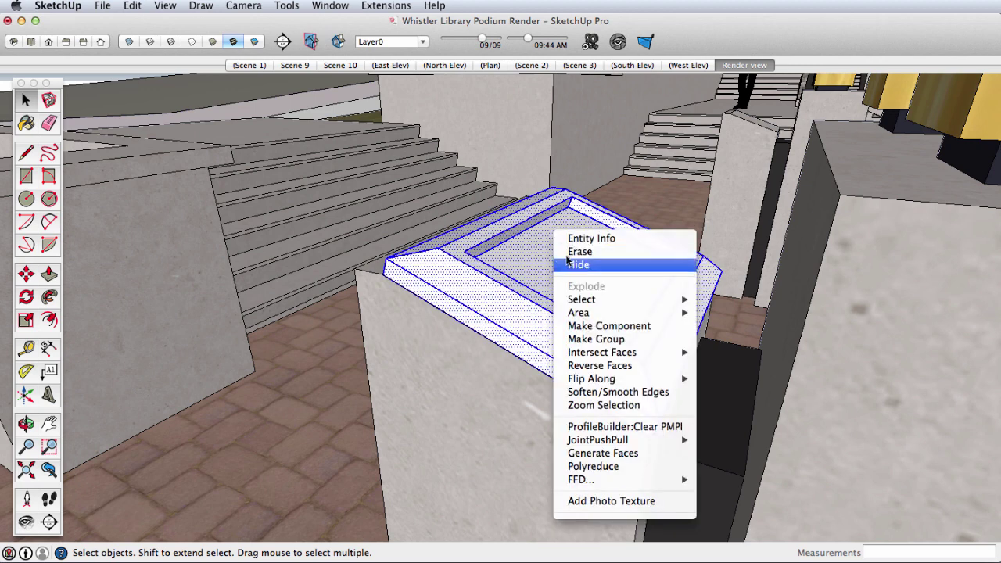
click(616, 328)
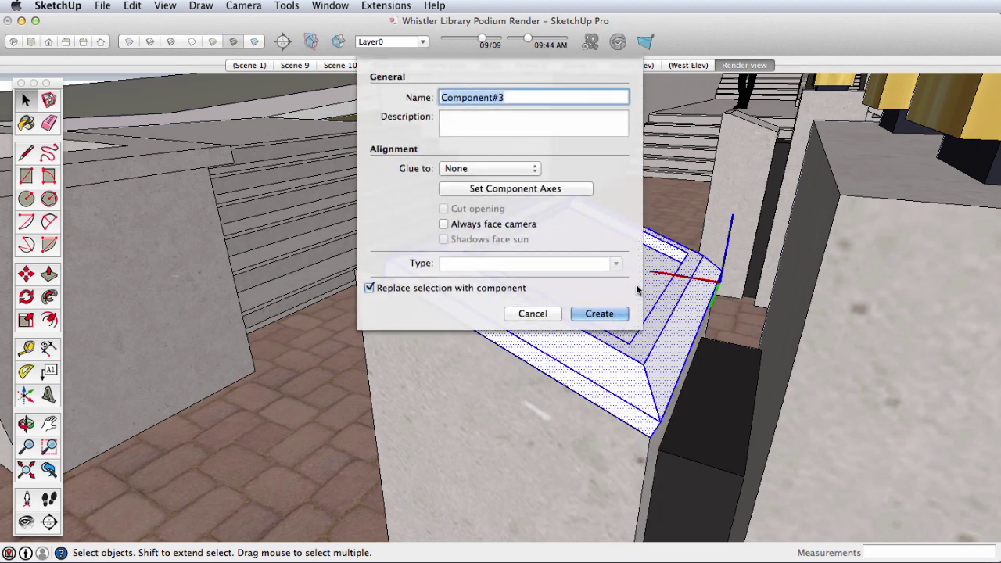
click(602, 314)
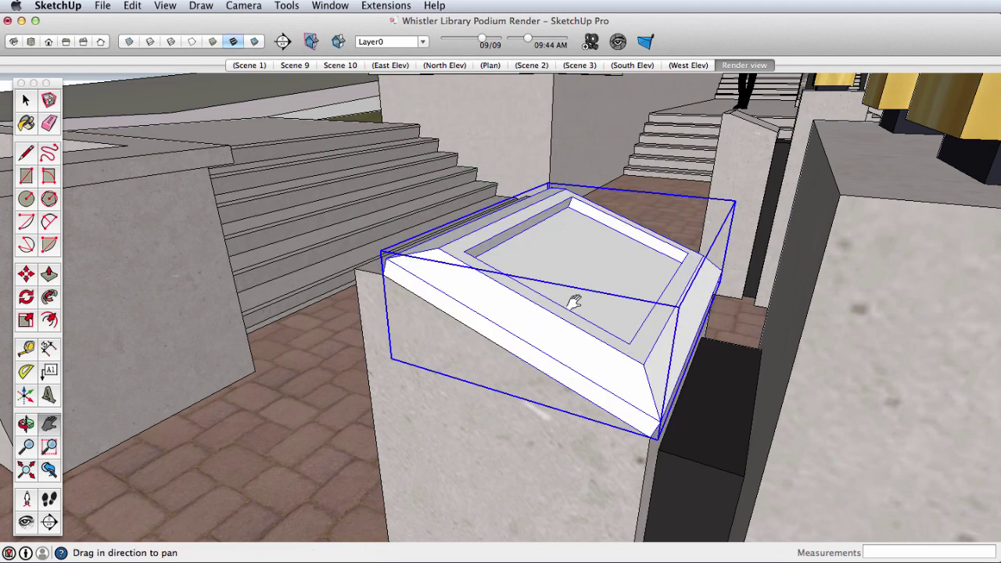
middle_drag(572, 297, 549, 251)
Change the cap component's axes: origin at its corner, red and green along the sloped edges.
right_click(520, 230)
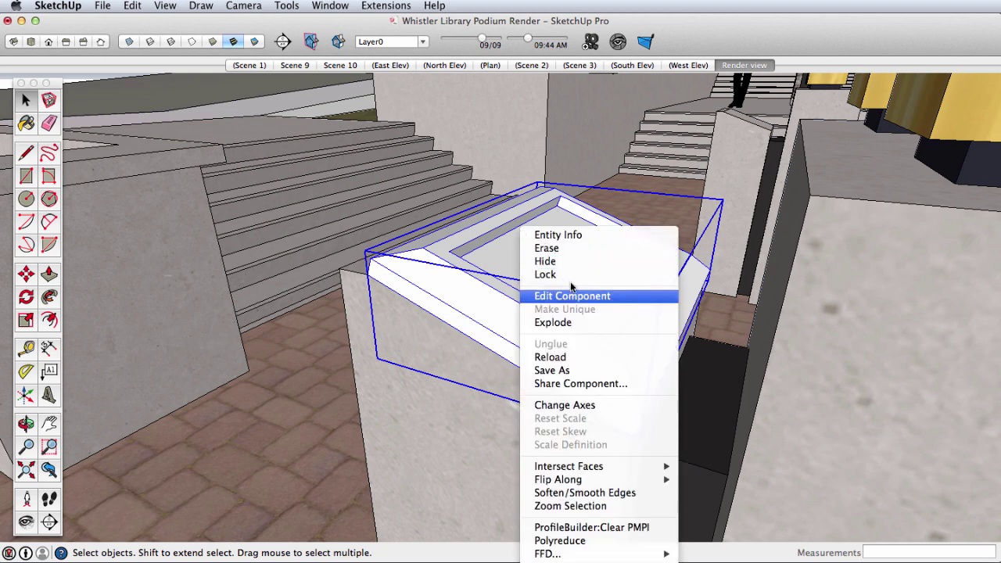
click(589, 405)
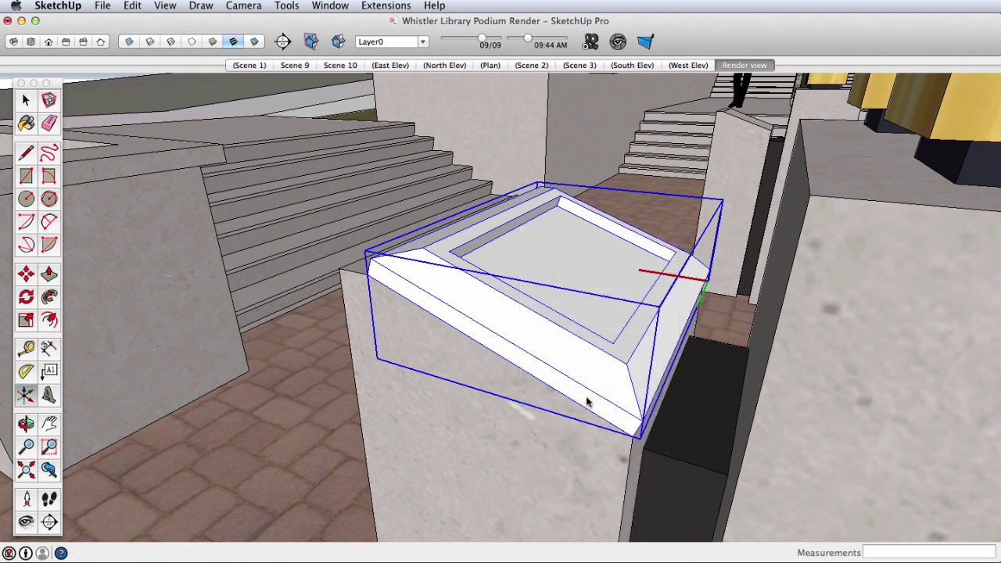
click(626, 362)
click(649, 324)
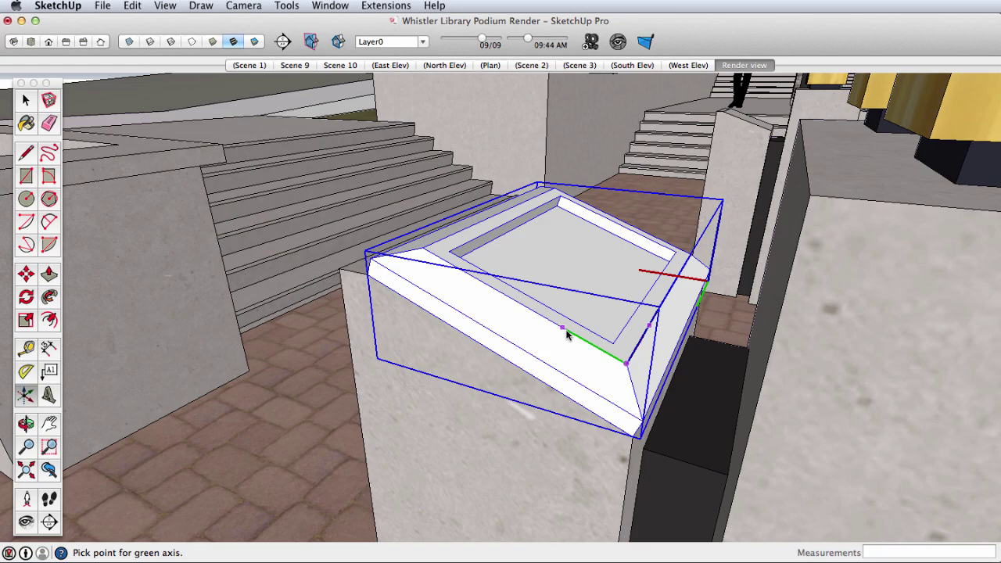
click(547, 322)
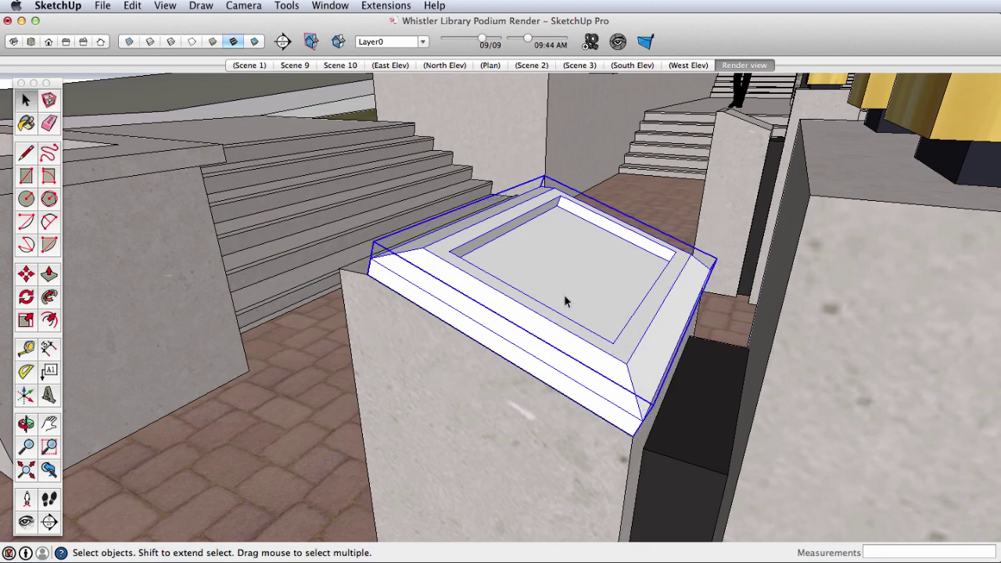
middle_drag(565, 300, 578, 331)
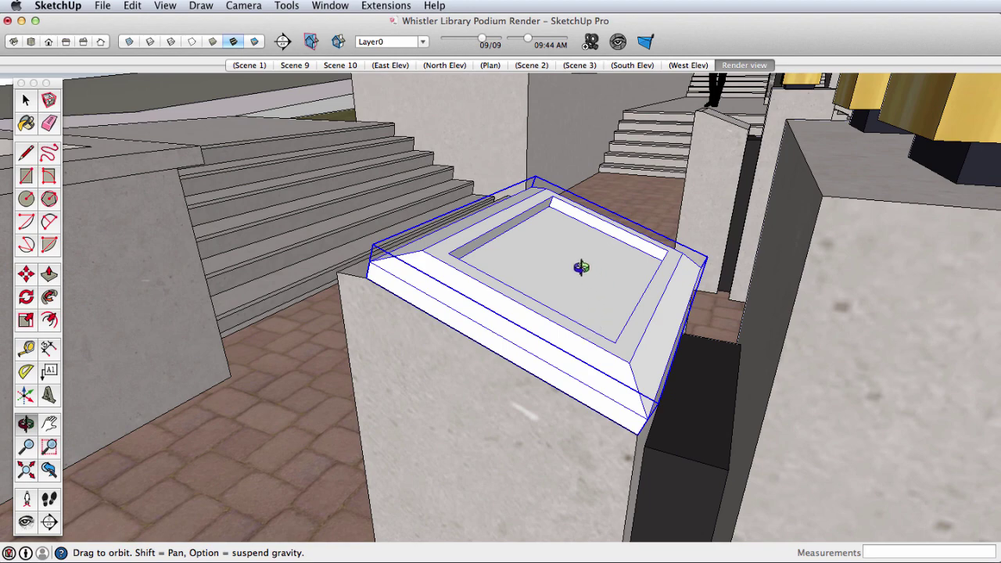
middle_drag(581, 267, 534, 307)
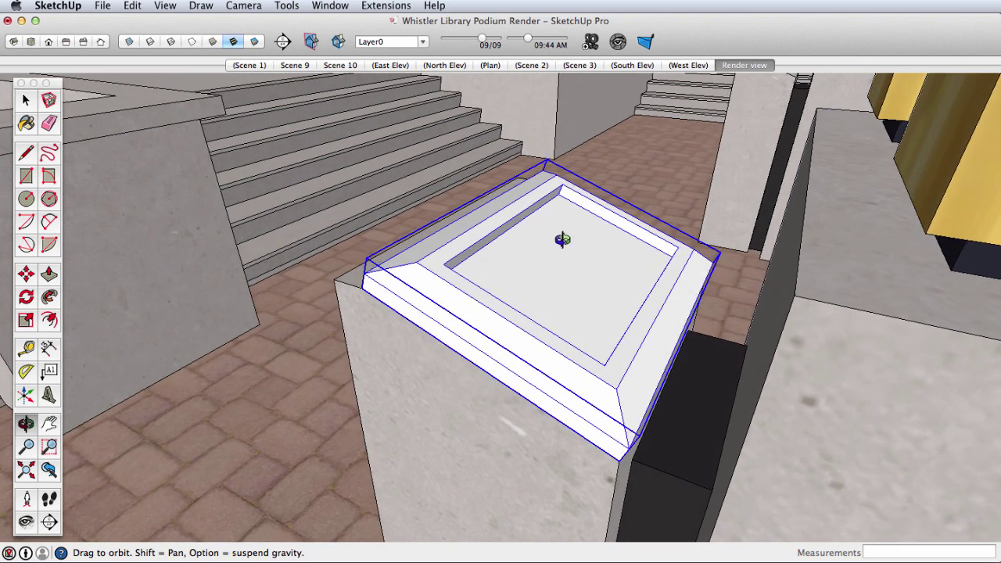
key(space)
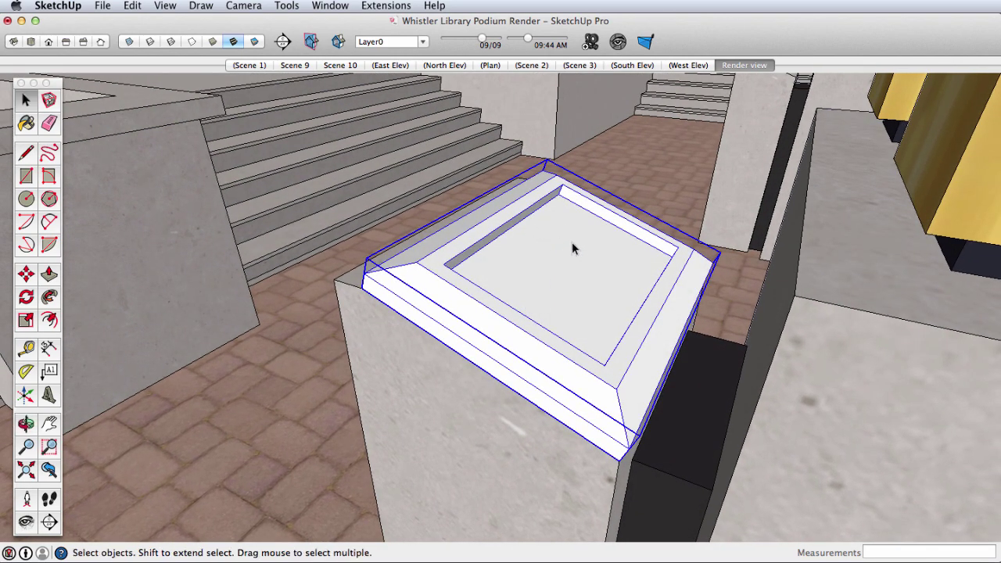
right_click(554, 234)
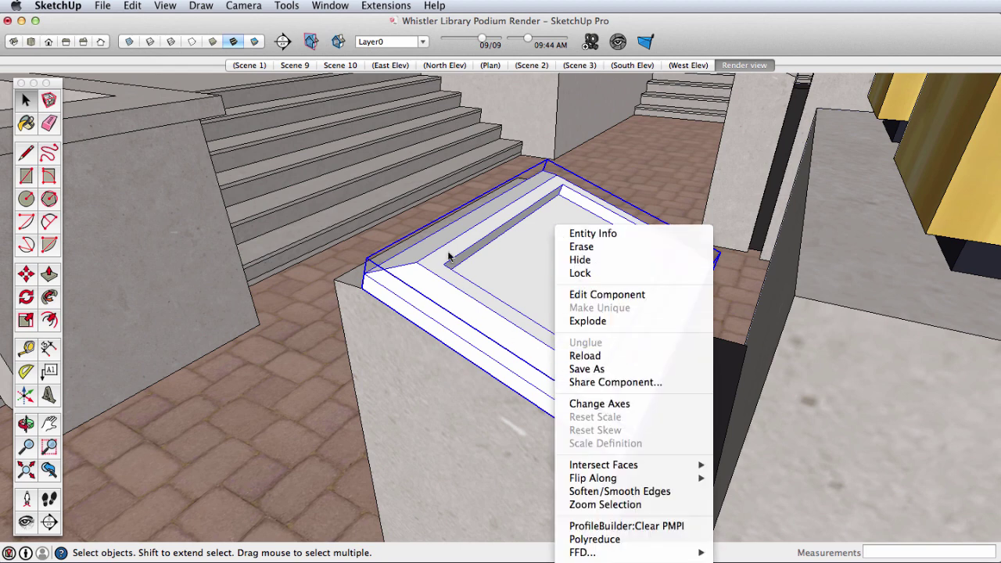
click(434, 211)
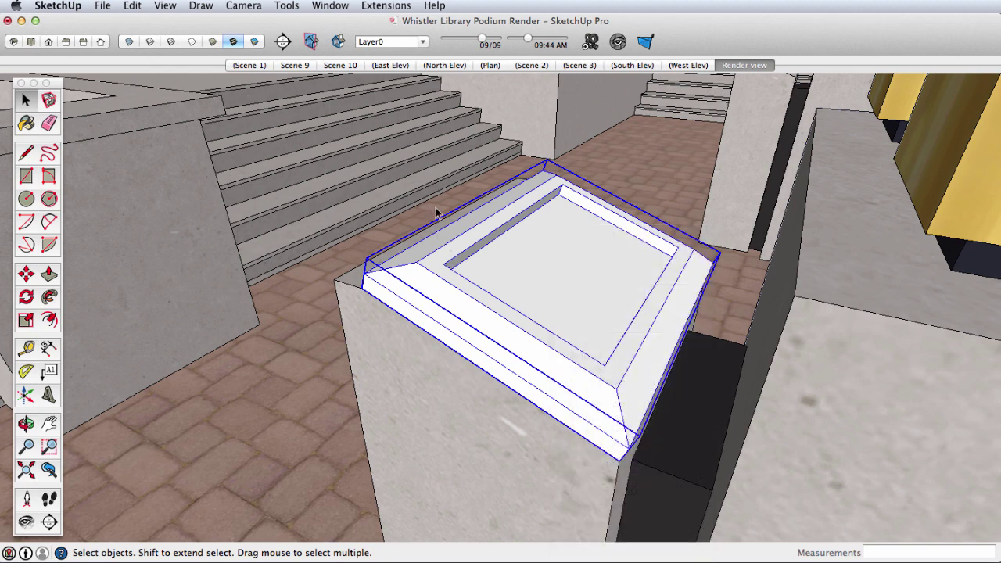
double_click(534, 232)
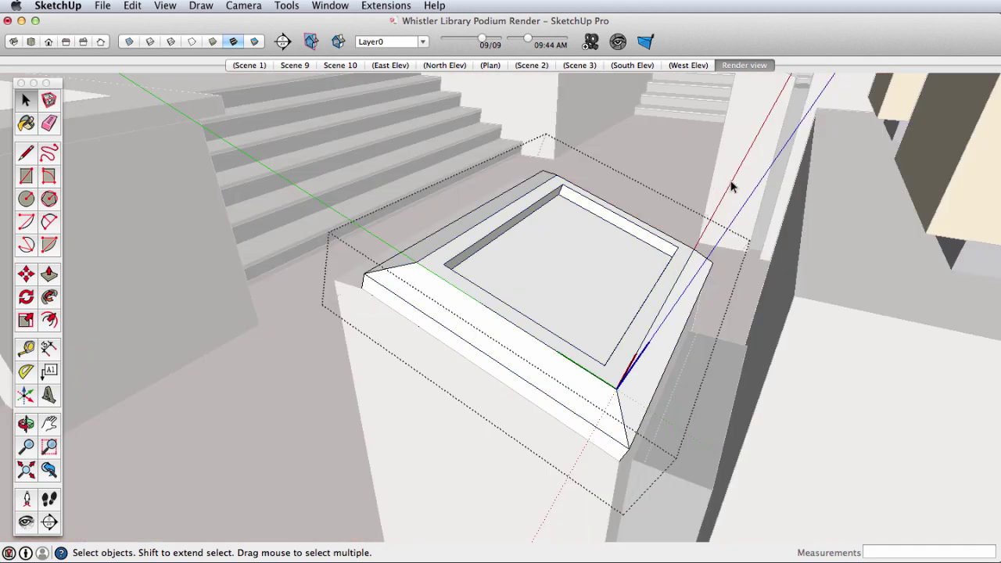
click(481, 181)
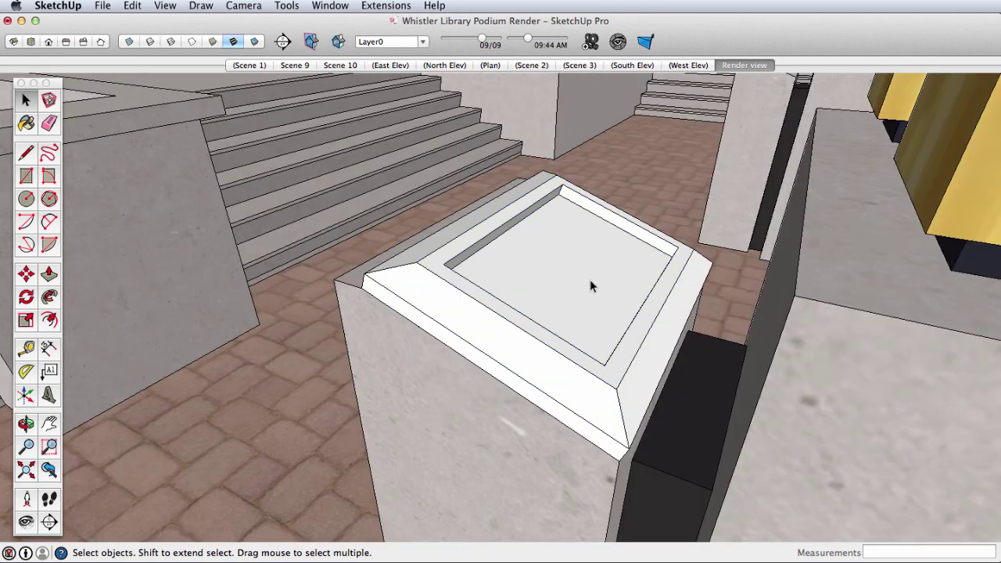